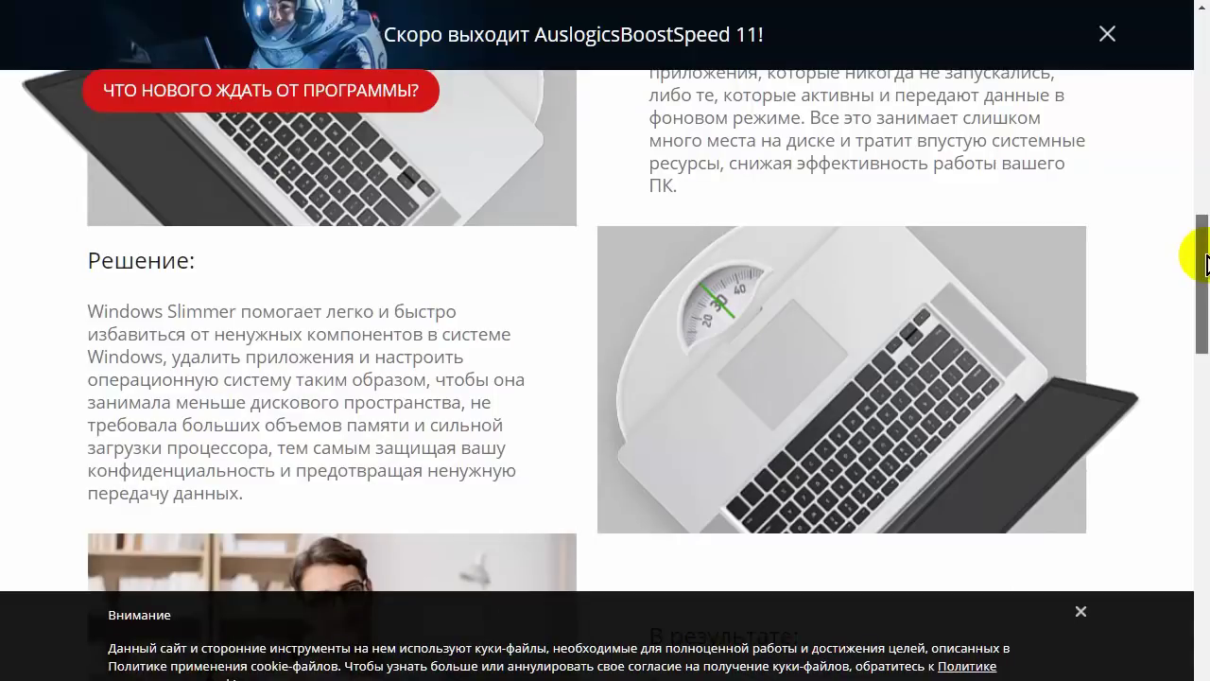
Download the Windows Slimmer installer from the Auslogics page and save windows-slimmer-setup to the desktop
drag(1207, 265, 1207, 322)
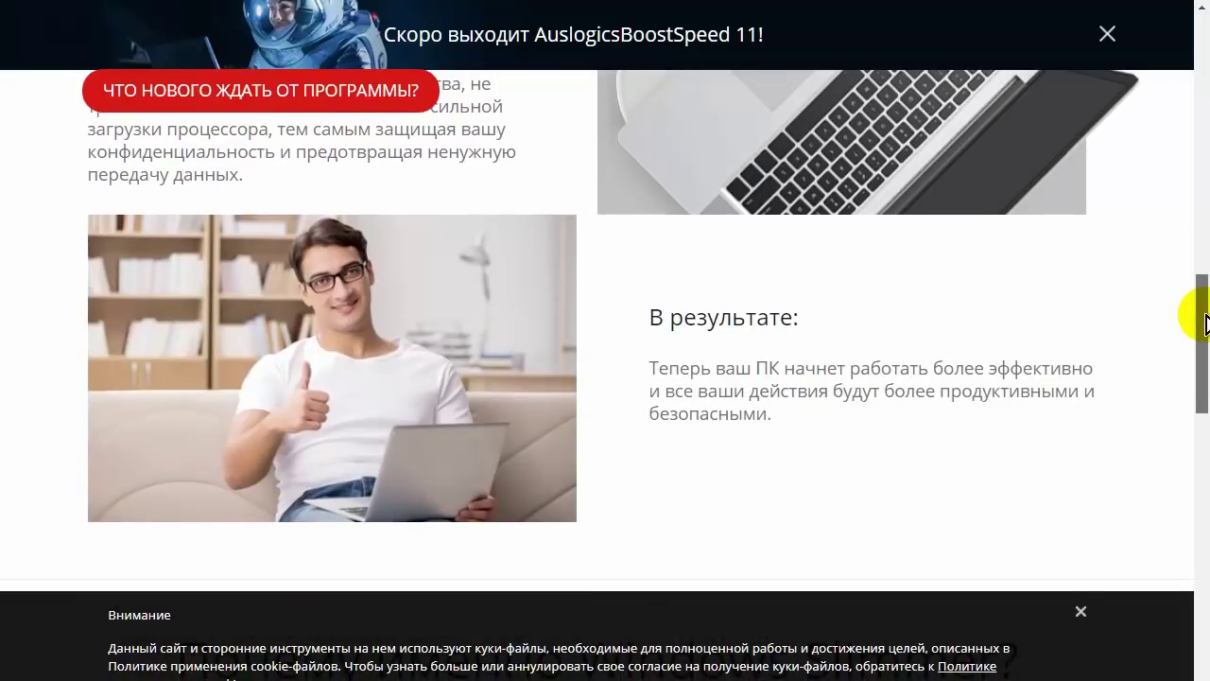
drag(1207, 322, 1208, 440)
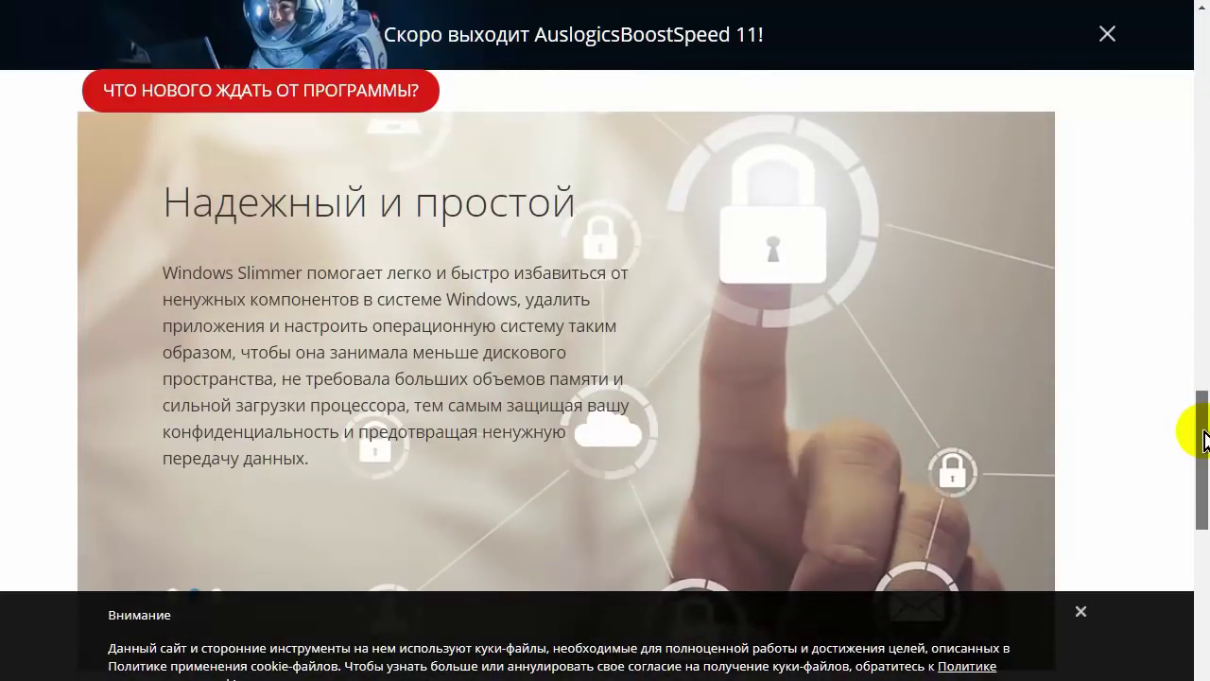
drag(1207, 440, 1207, 445)
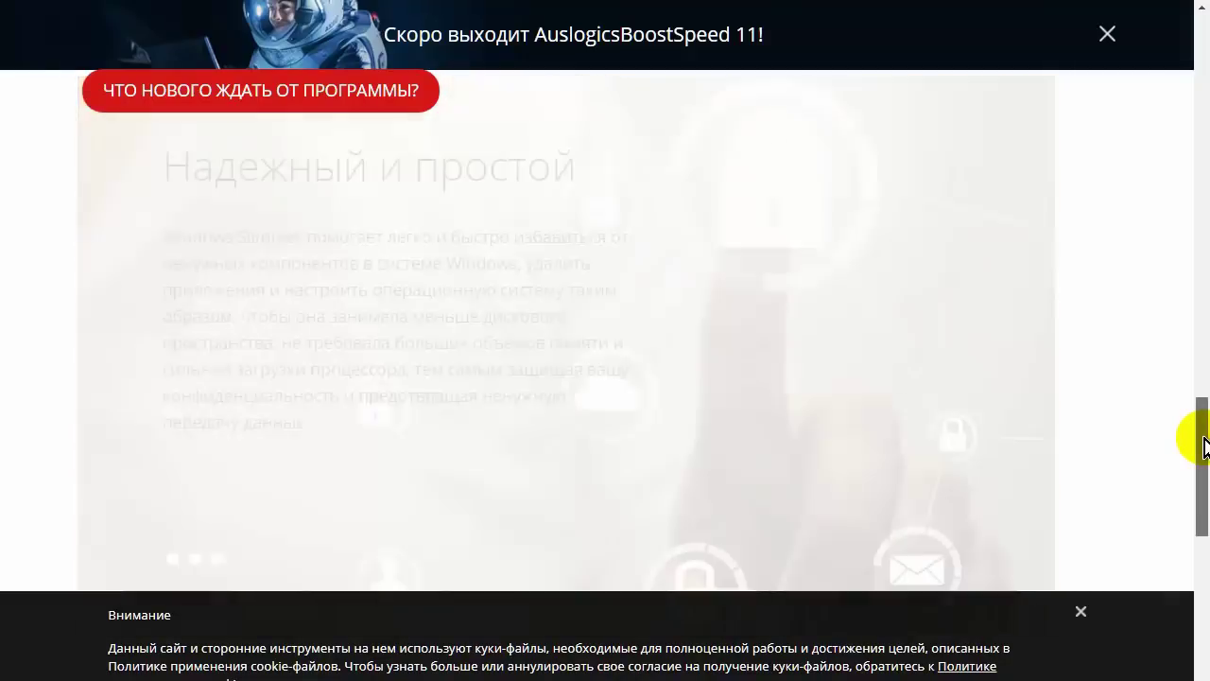
scroll(1135, 397, down, 5)
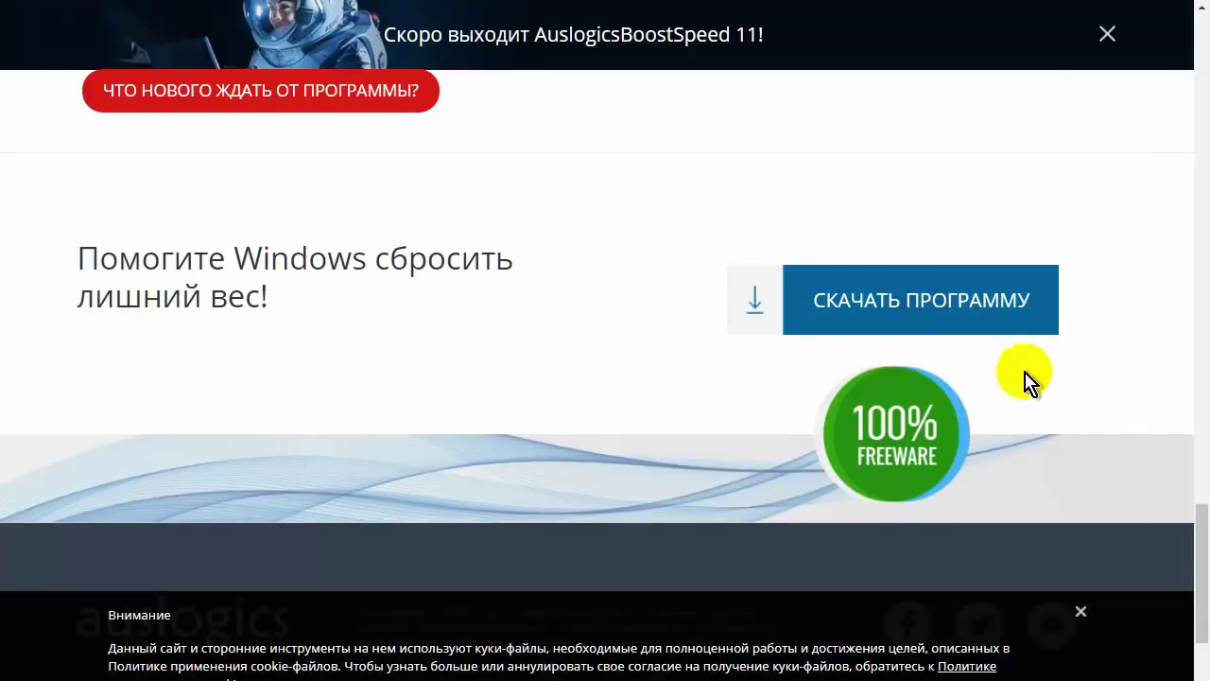
drag(1203, 522, 1201, 106)
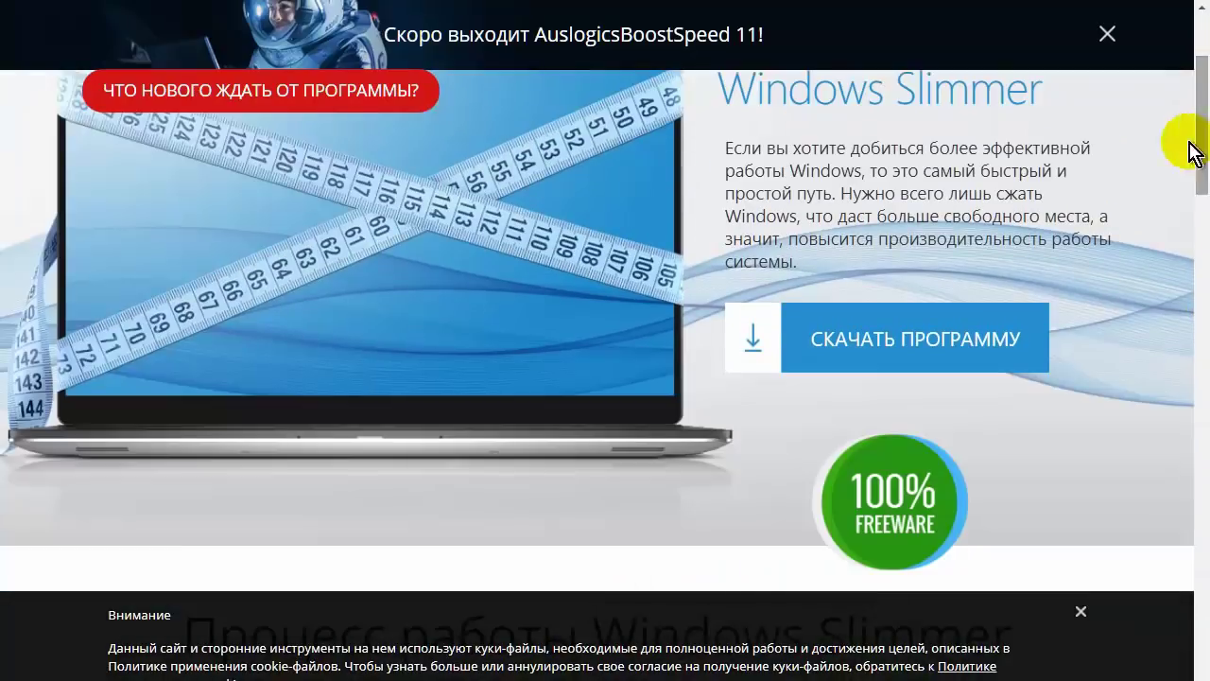
click(898, 353)
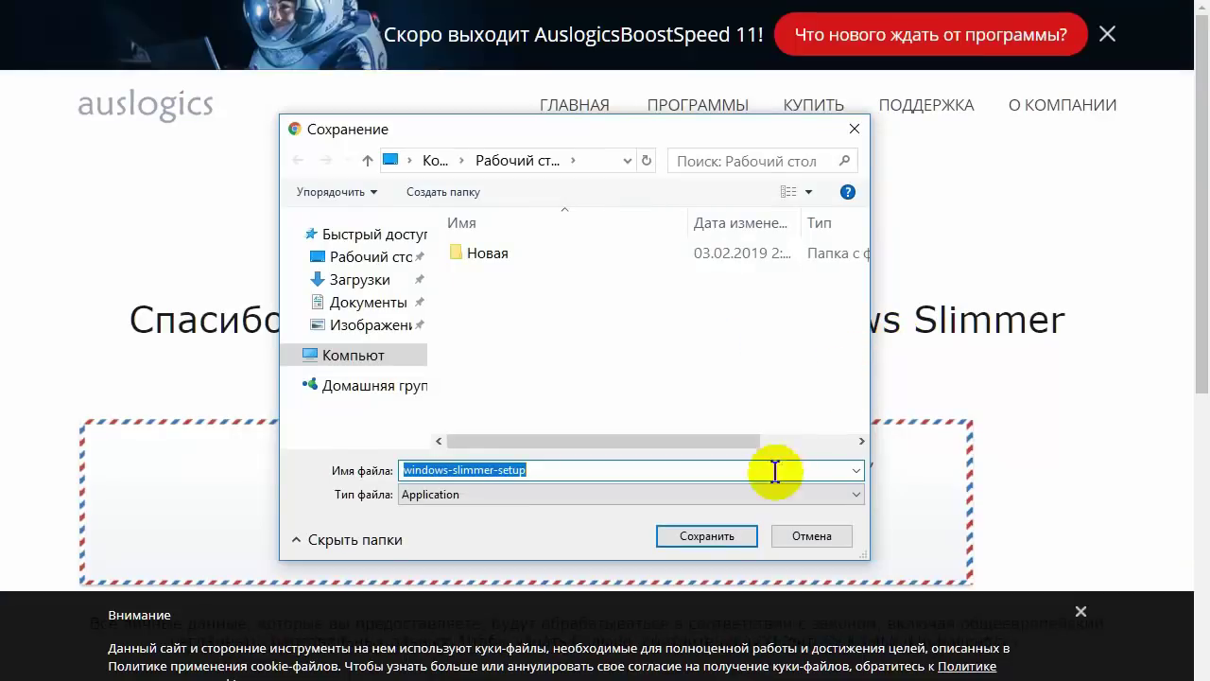
click(708, 538)
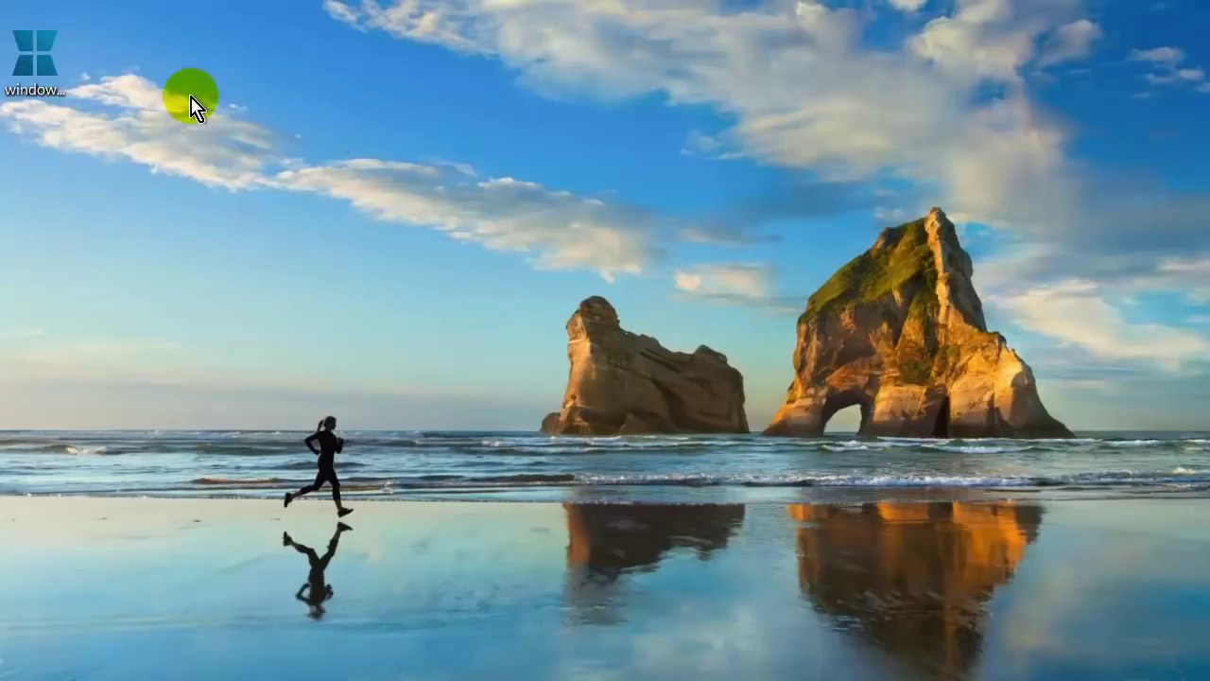
Install WindowsSlimmer without opening it at Windows startup, skip all optional offers, and finish without launching the program
double_click(32, 64)
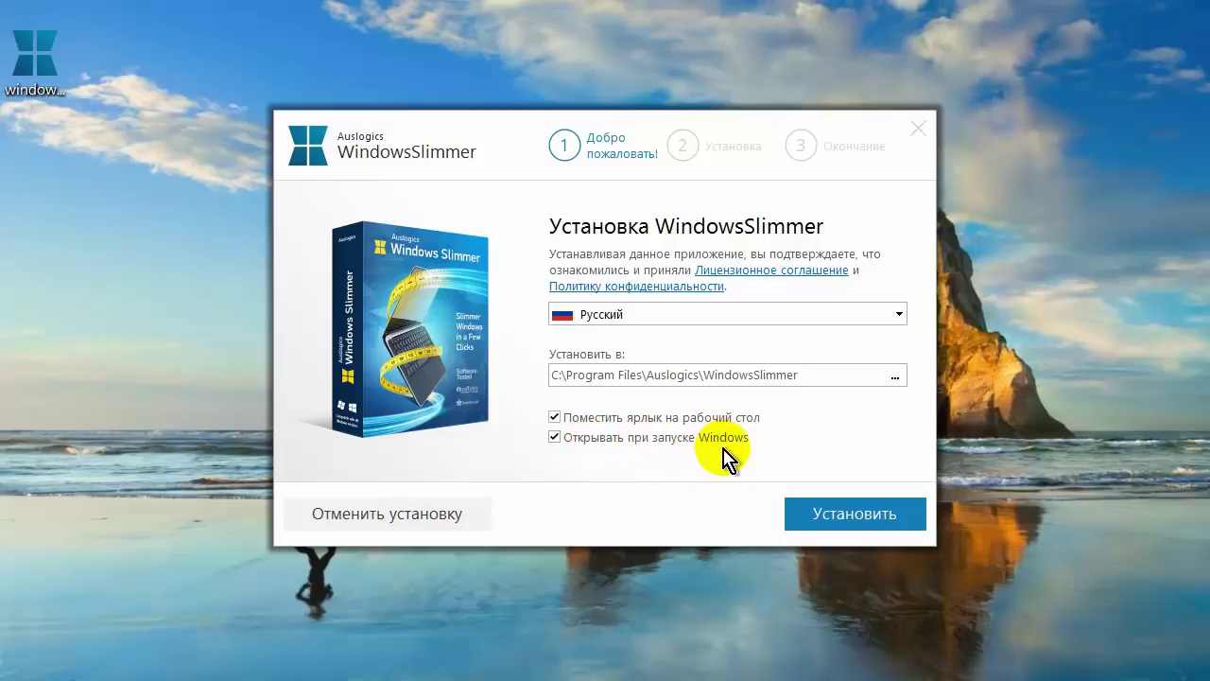
click(555, 437)
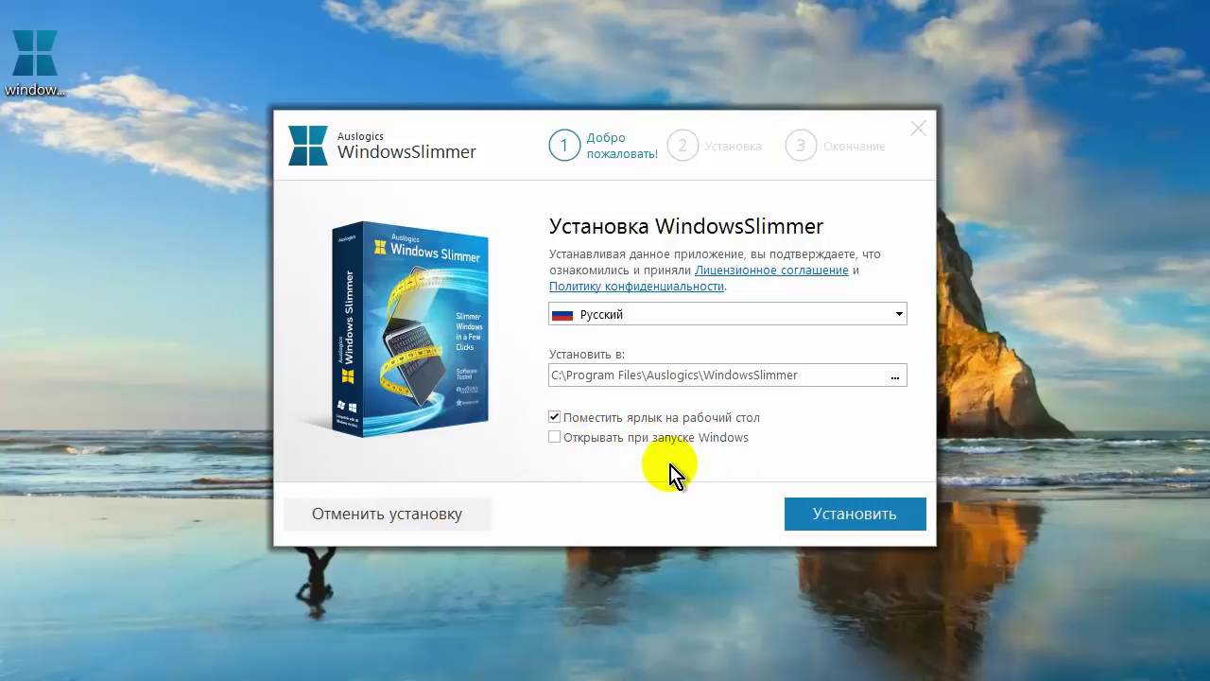
click(855, 513)
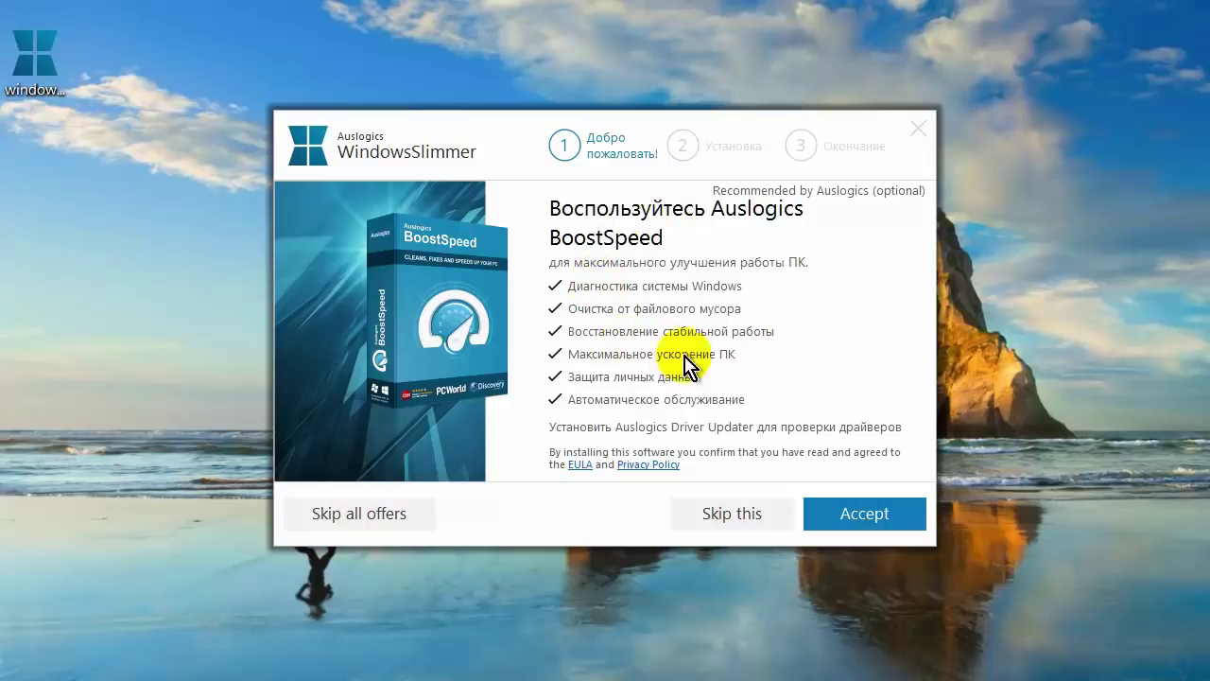
click(363, 522)
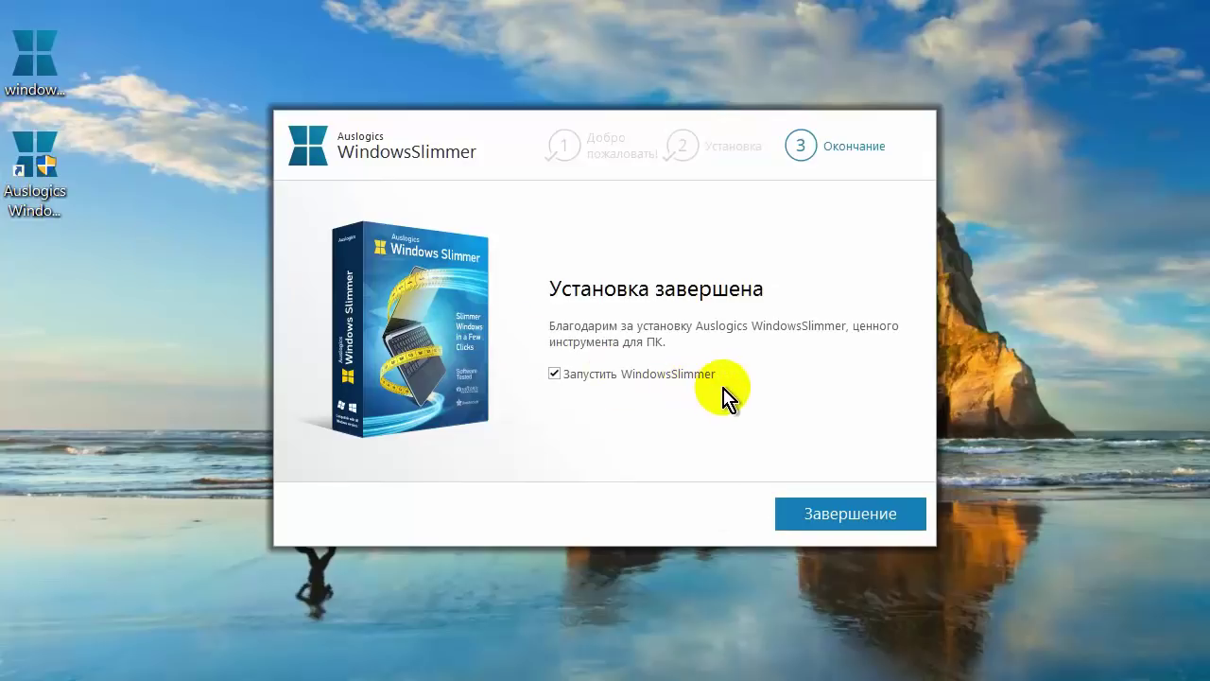
click(554, 373)
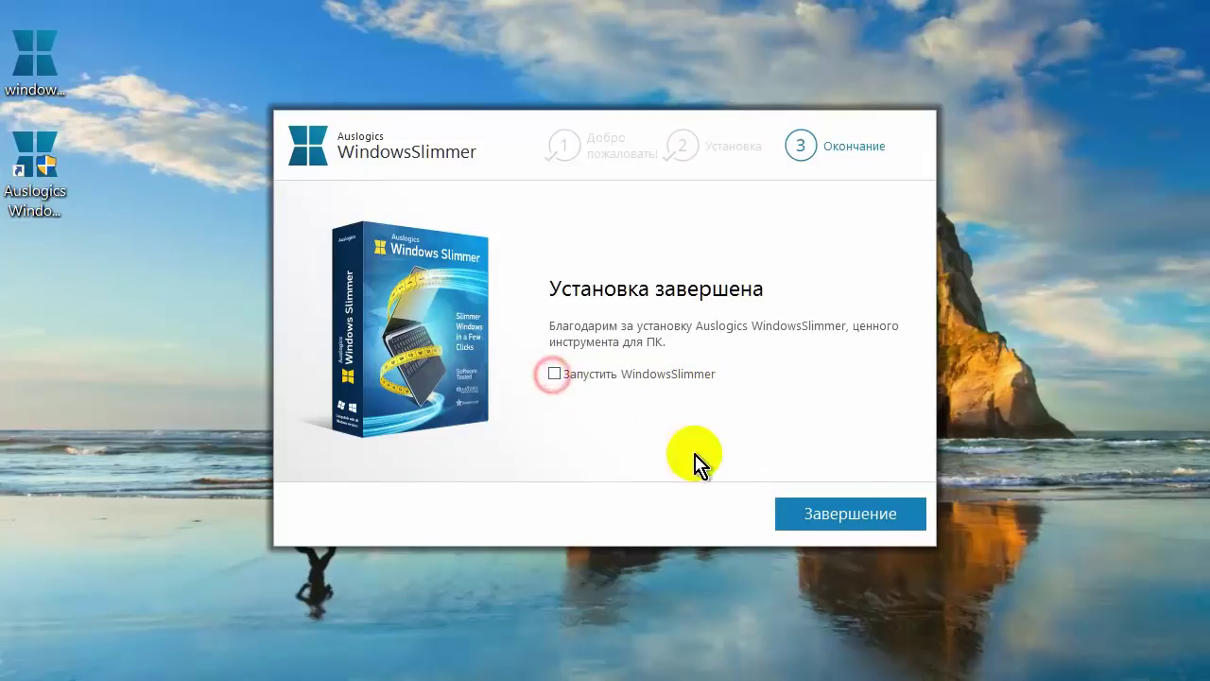
click(865, 515)
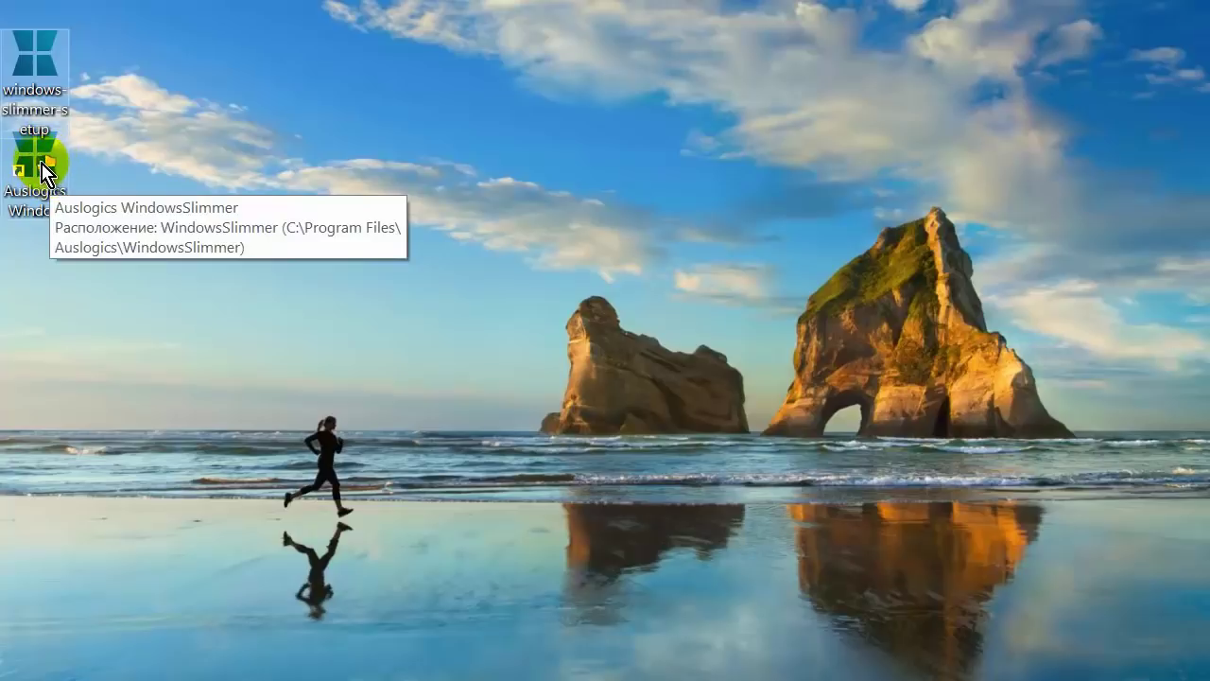
Launch Auslogics WindowsSlimmer from its desktop shortcut as administrator
click(33, 161)
right_click(33, 161)
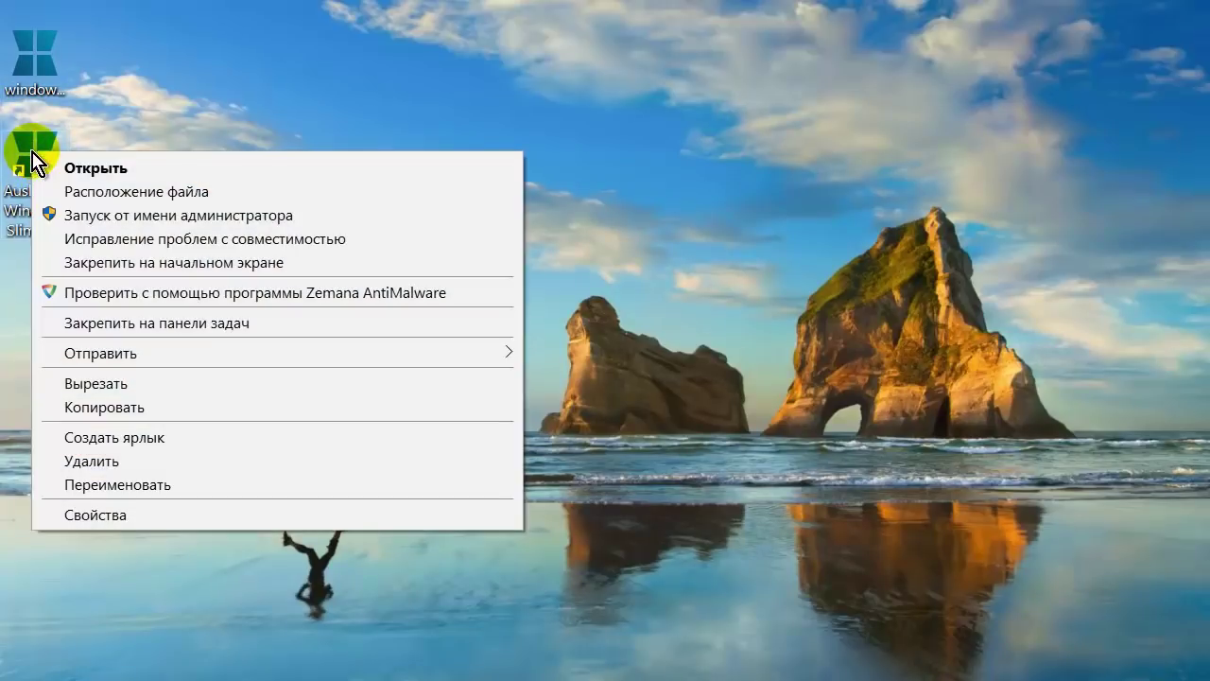
click(156, 215)
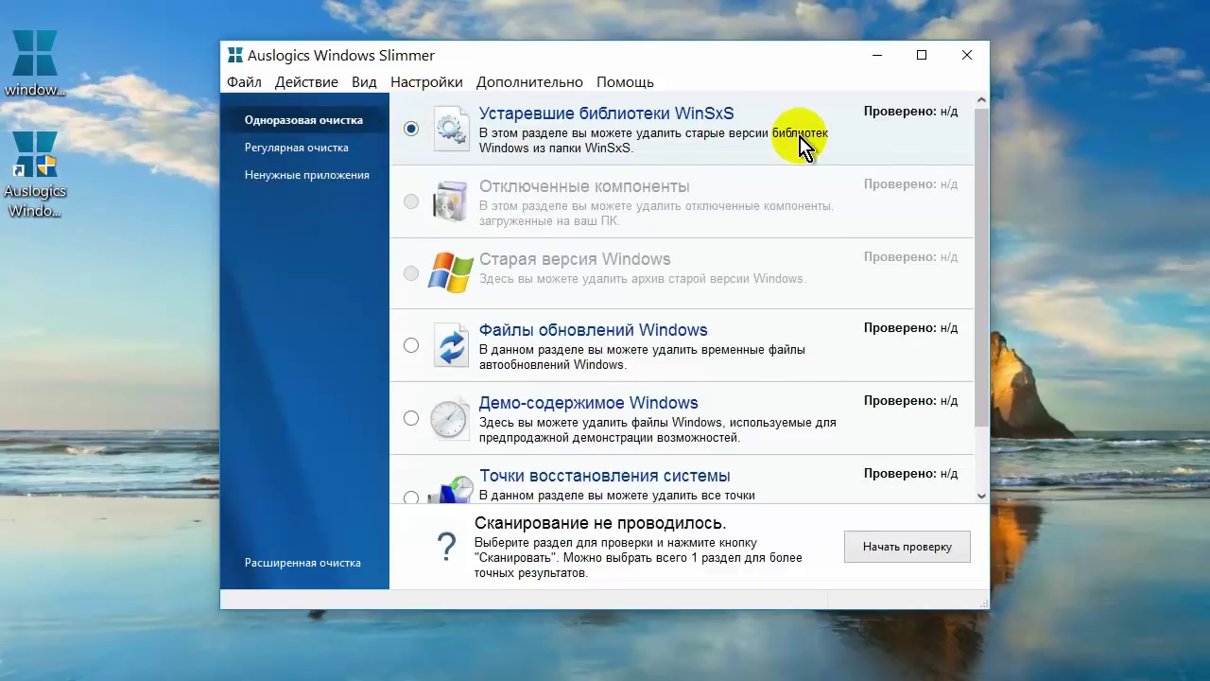
Set the size of text and application elements to 125% in the program settings and save the change
click(246, 83)
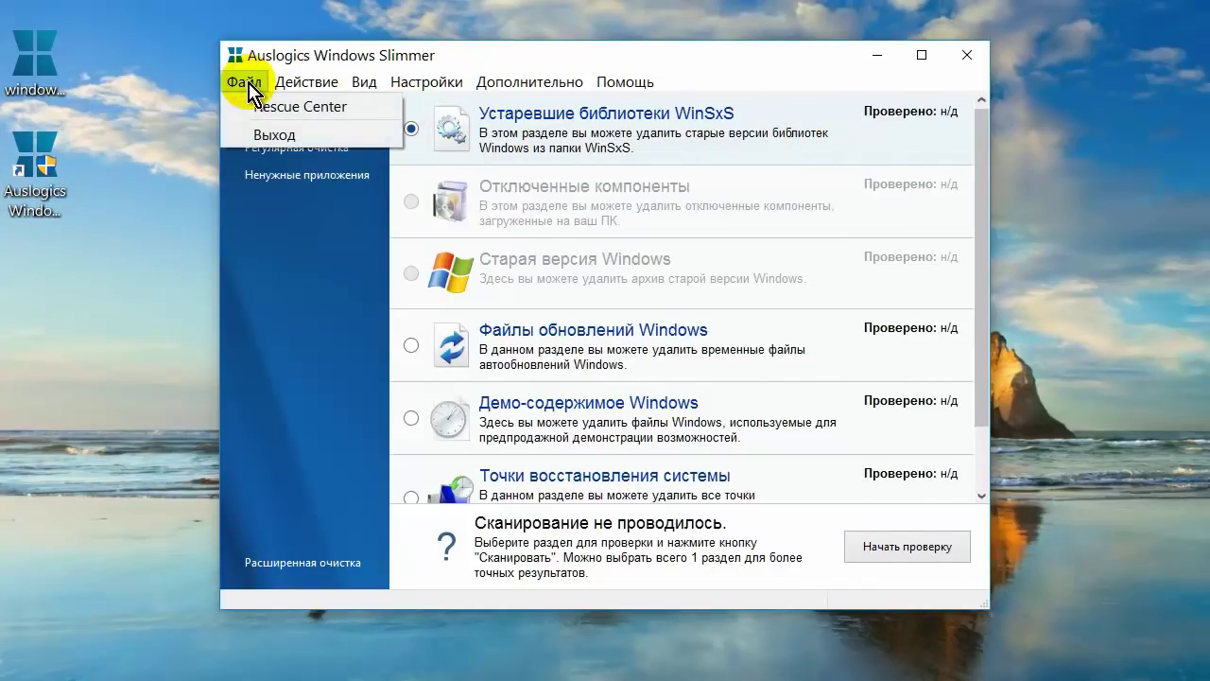
mouse_move(322, 81)
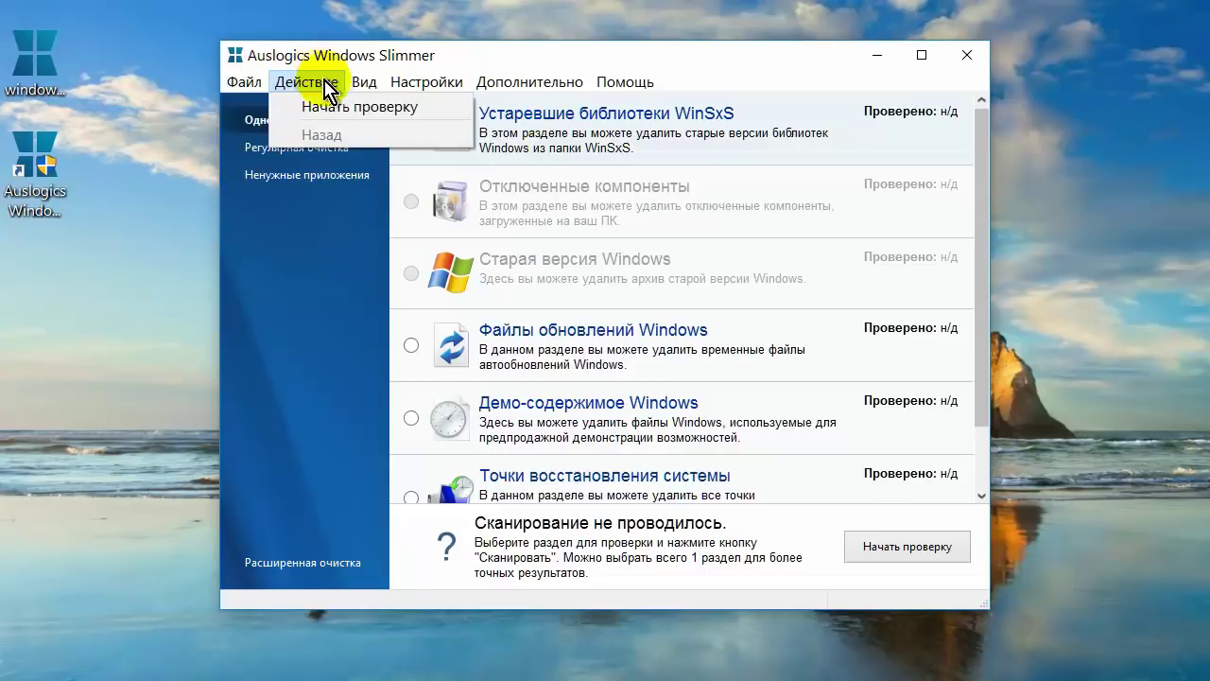
mouse_move(371, 84)
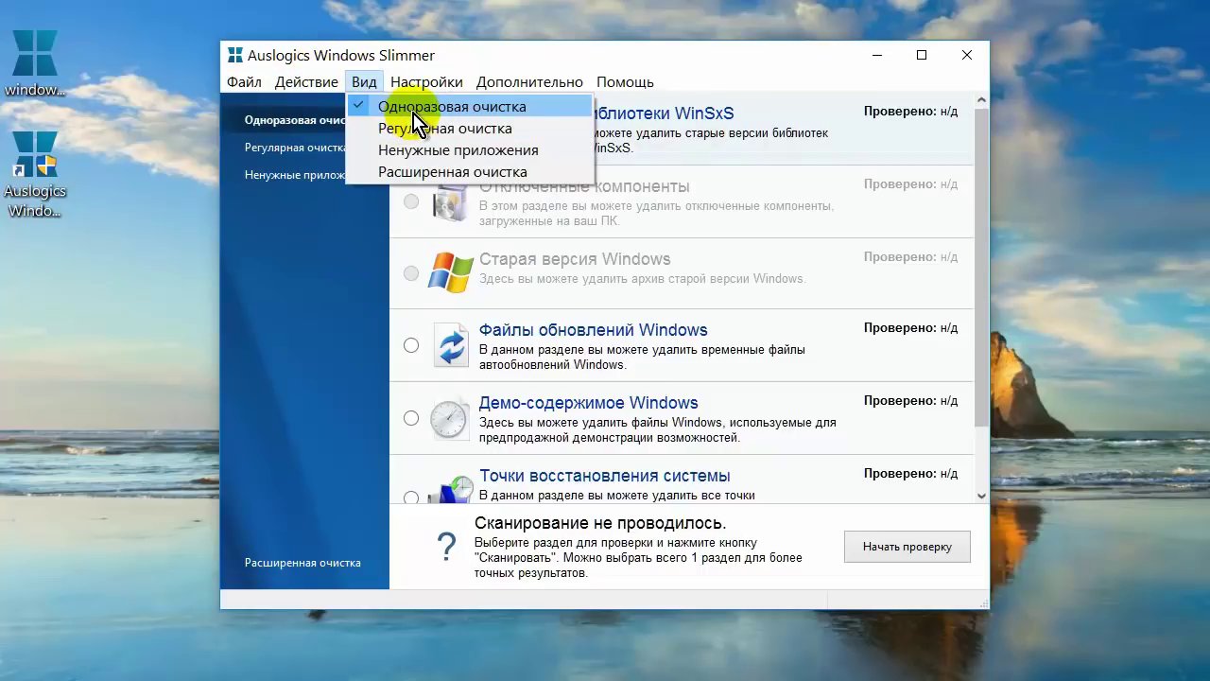
mouse_move(422, 88)
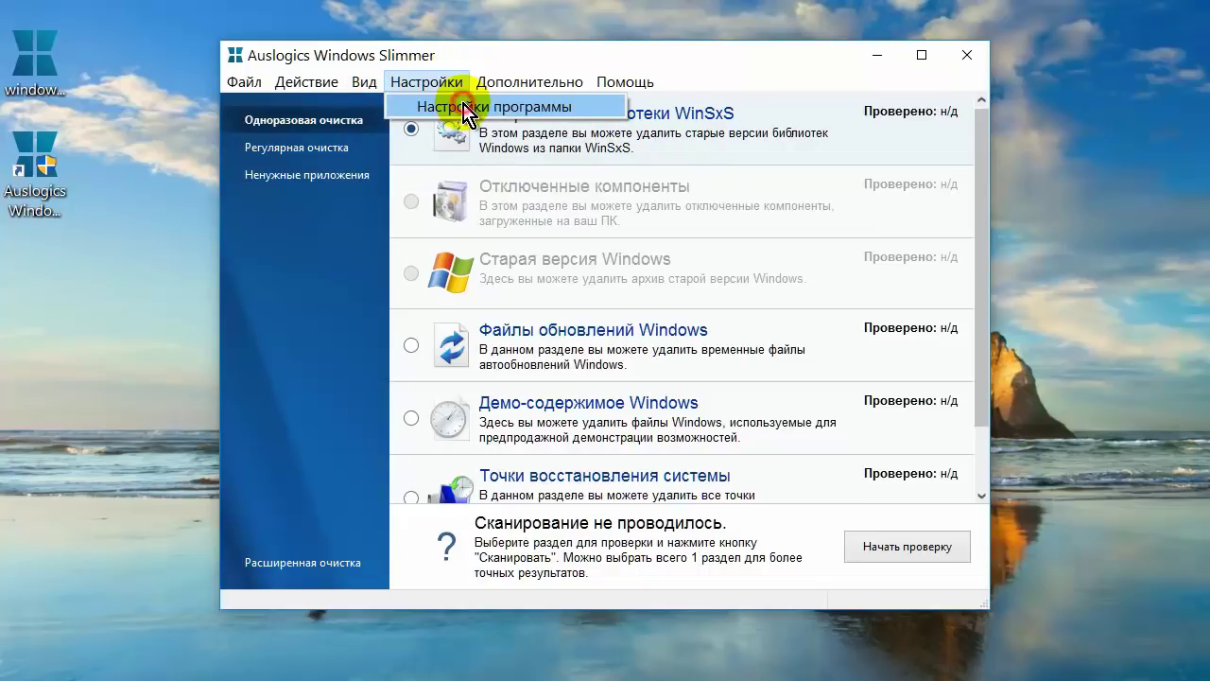
click(468, 110)
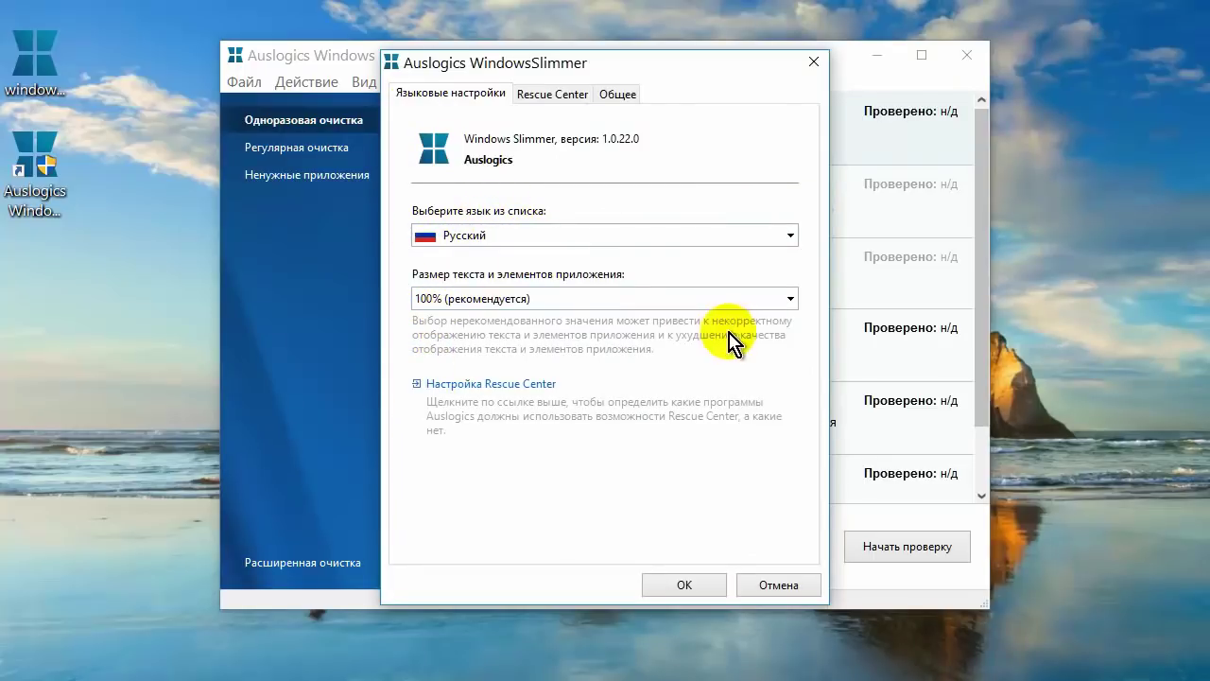
click(794, 301)
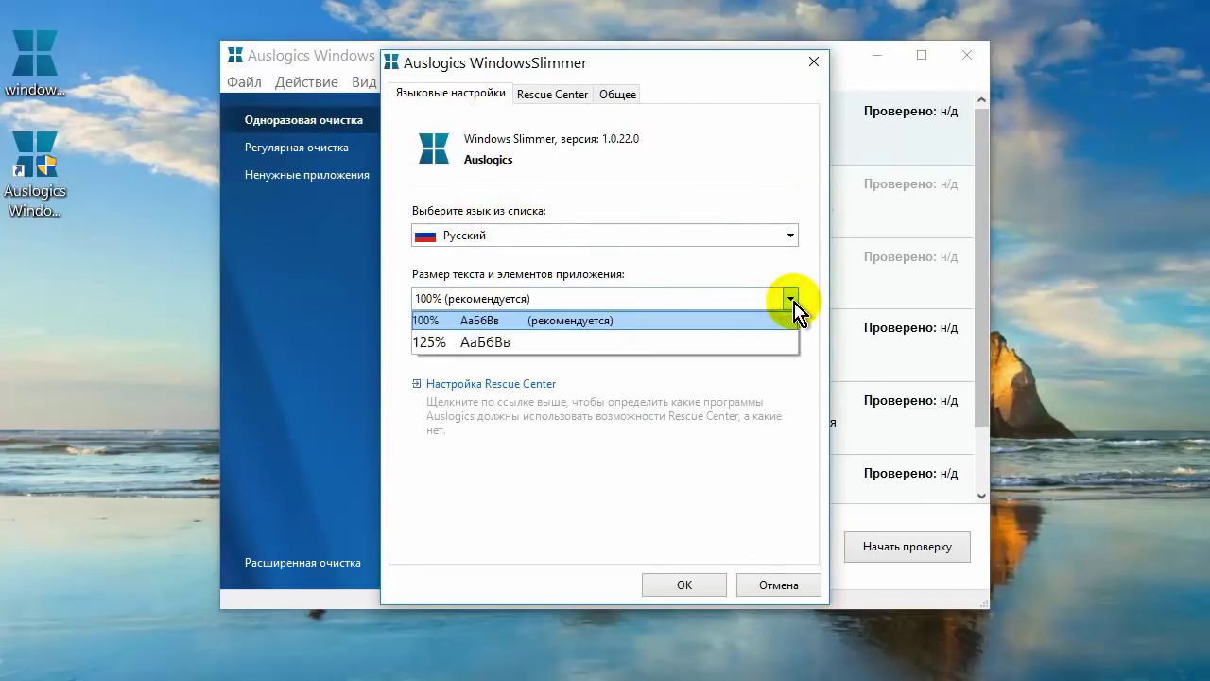
click(426, 343)
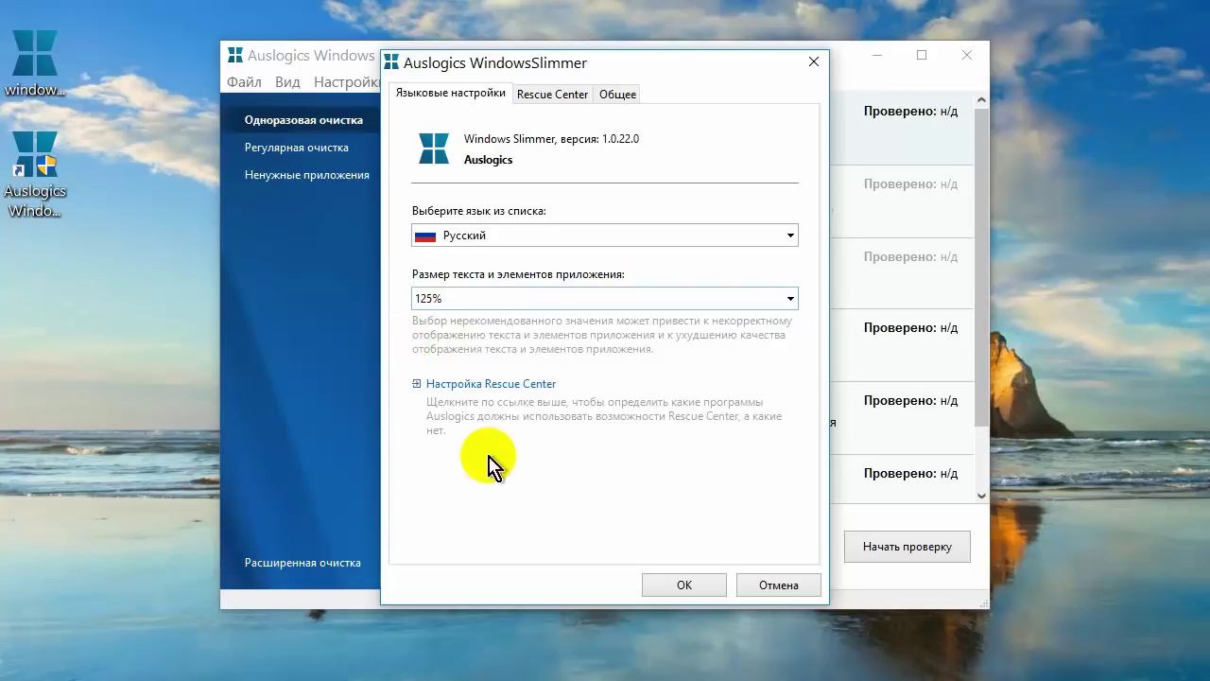
click(552, 95)
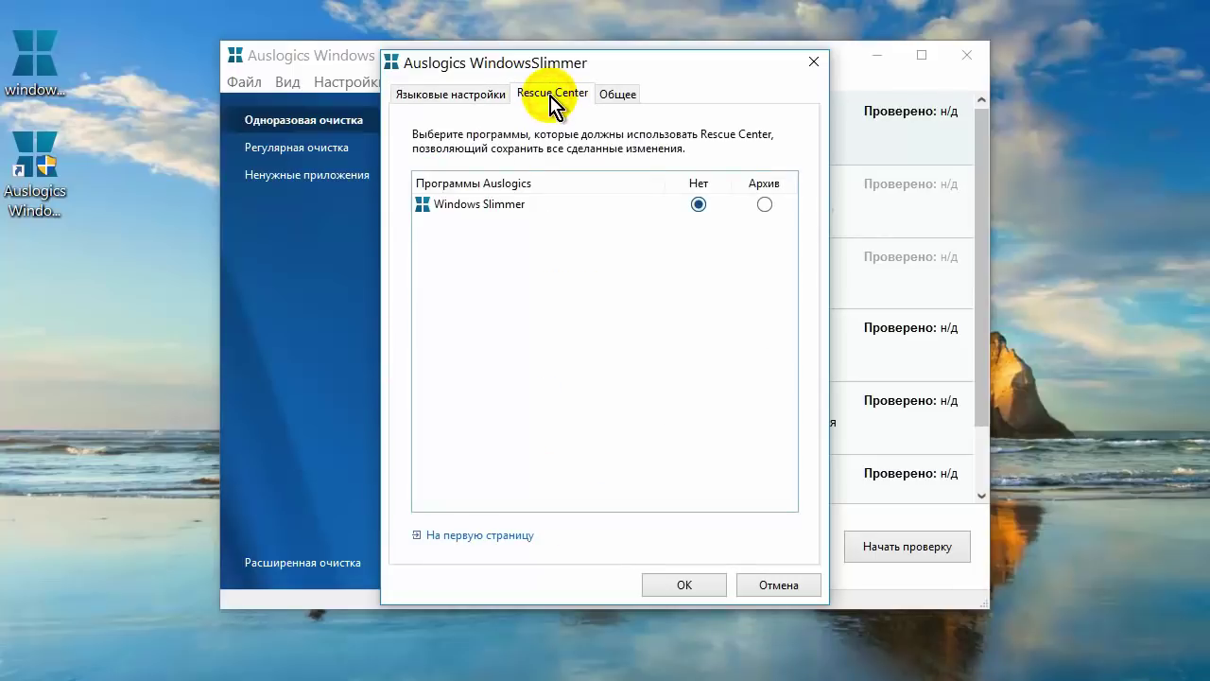
click(619, 97)
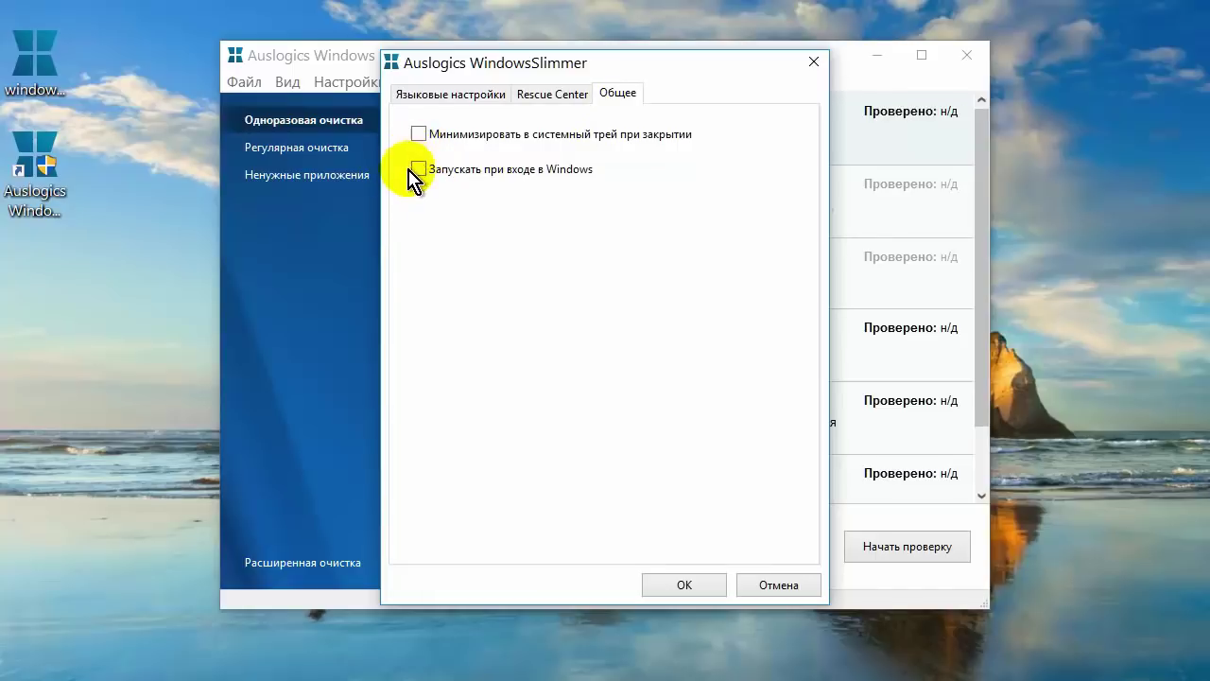
click(709, 594)
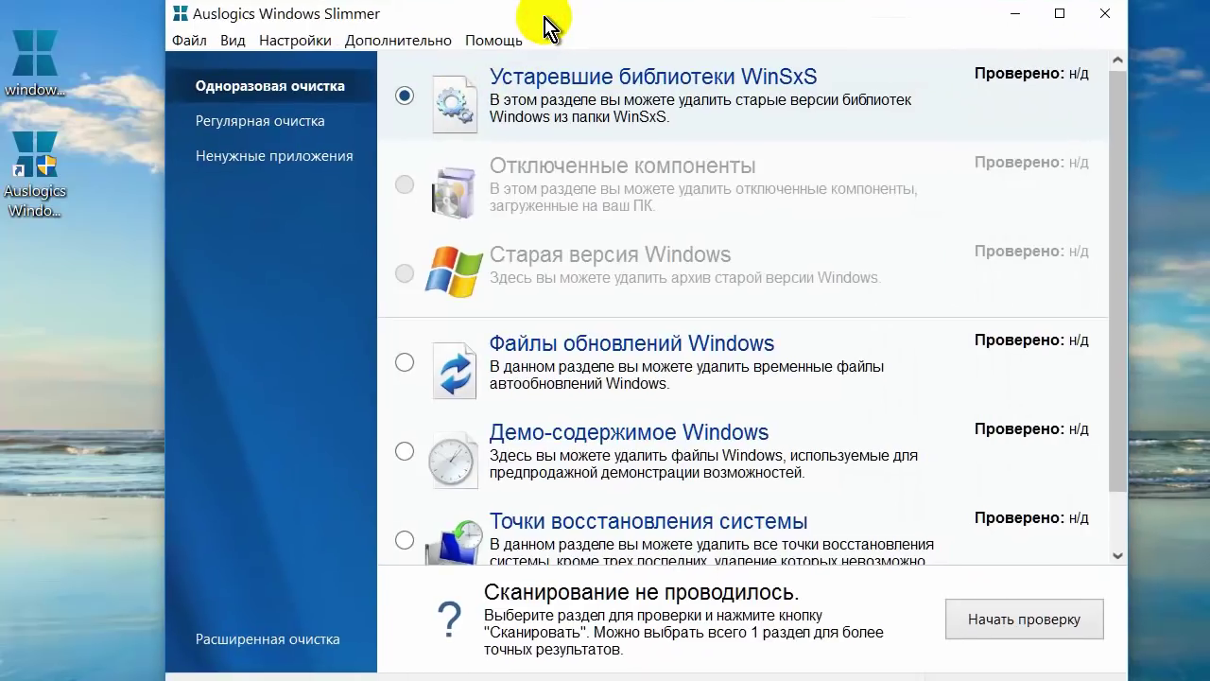
click(408, 44)
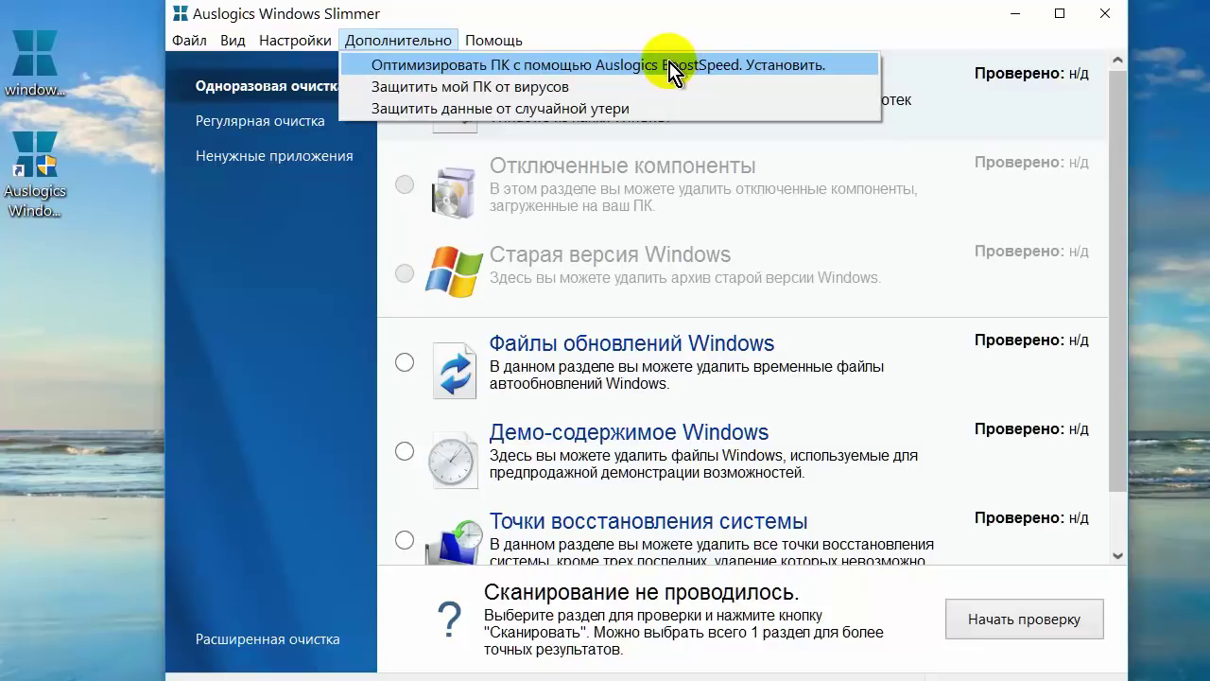
mouse_move(490, 45)
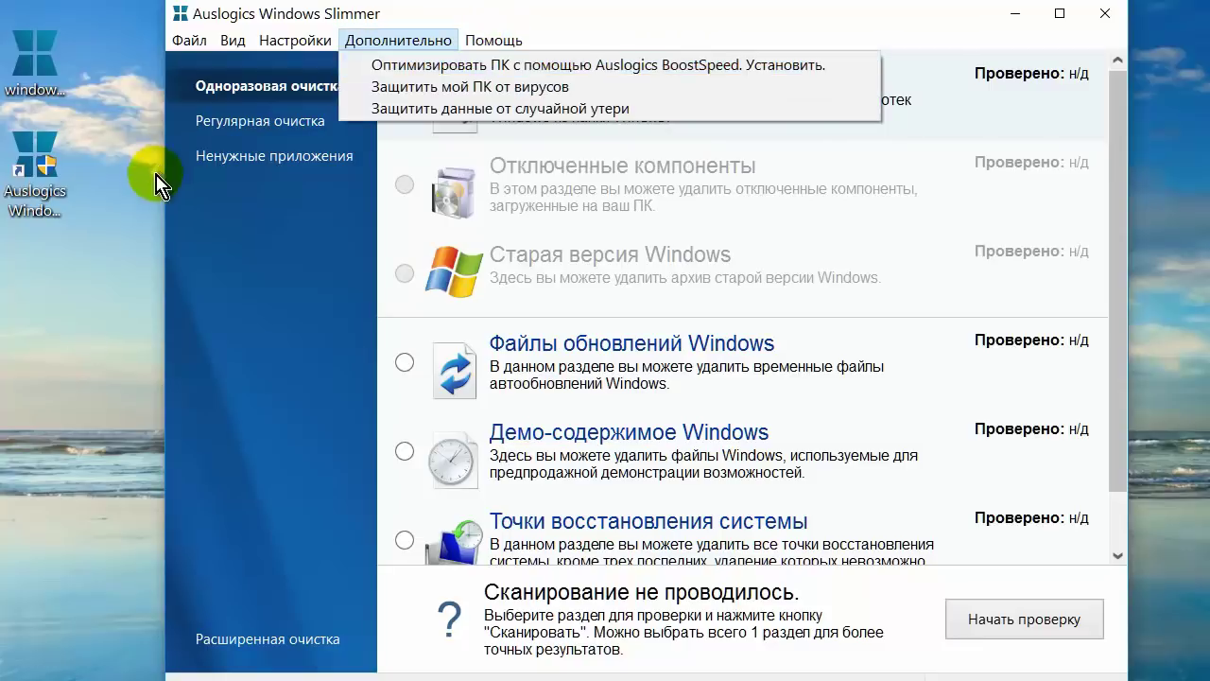
click(235, 256)
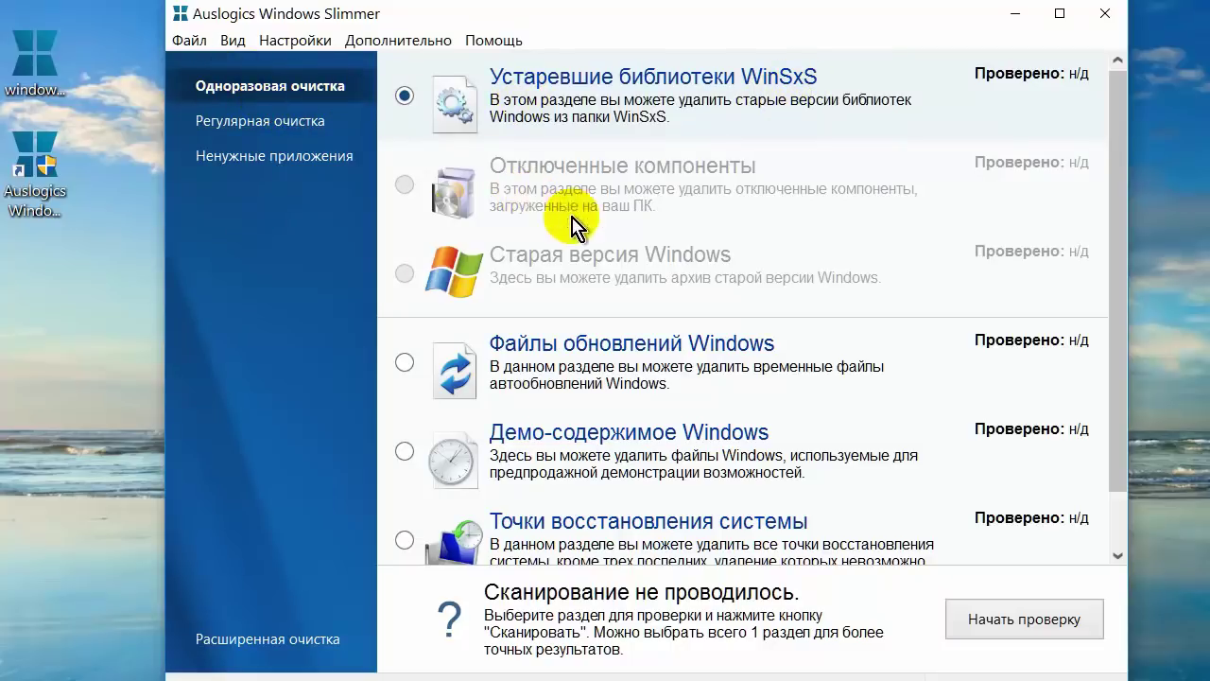
click(403, 365)
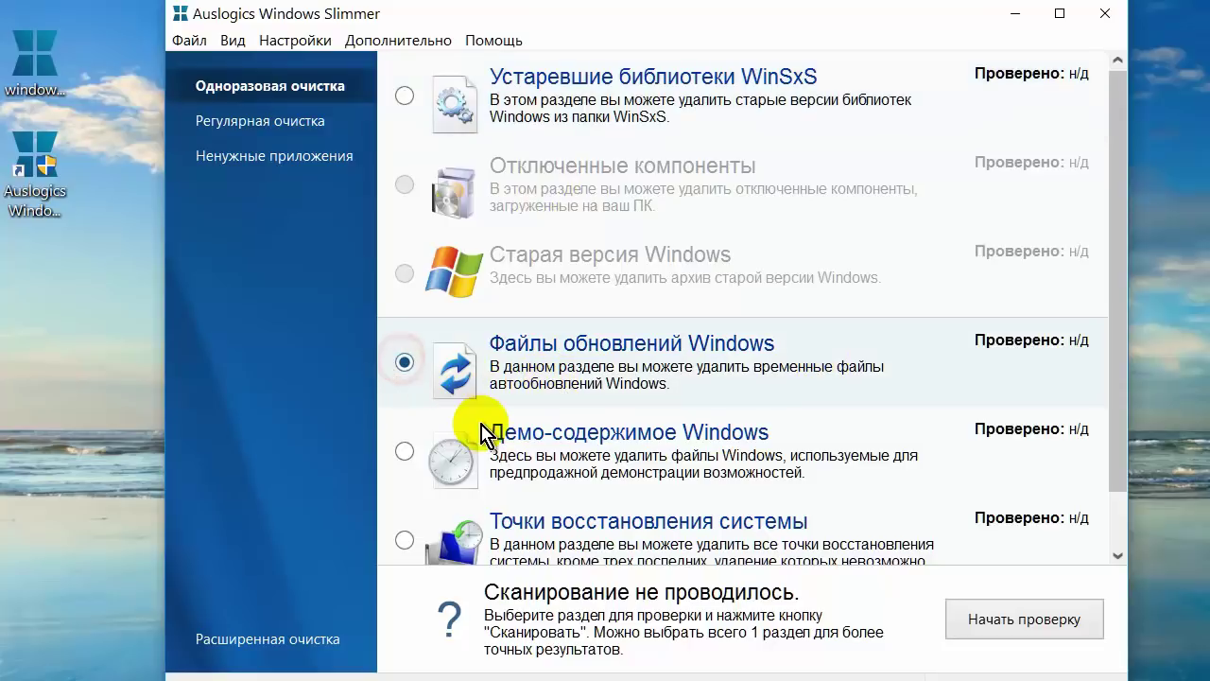
click(404, 96)
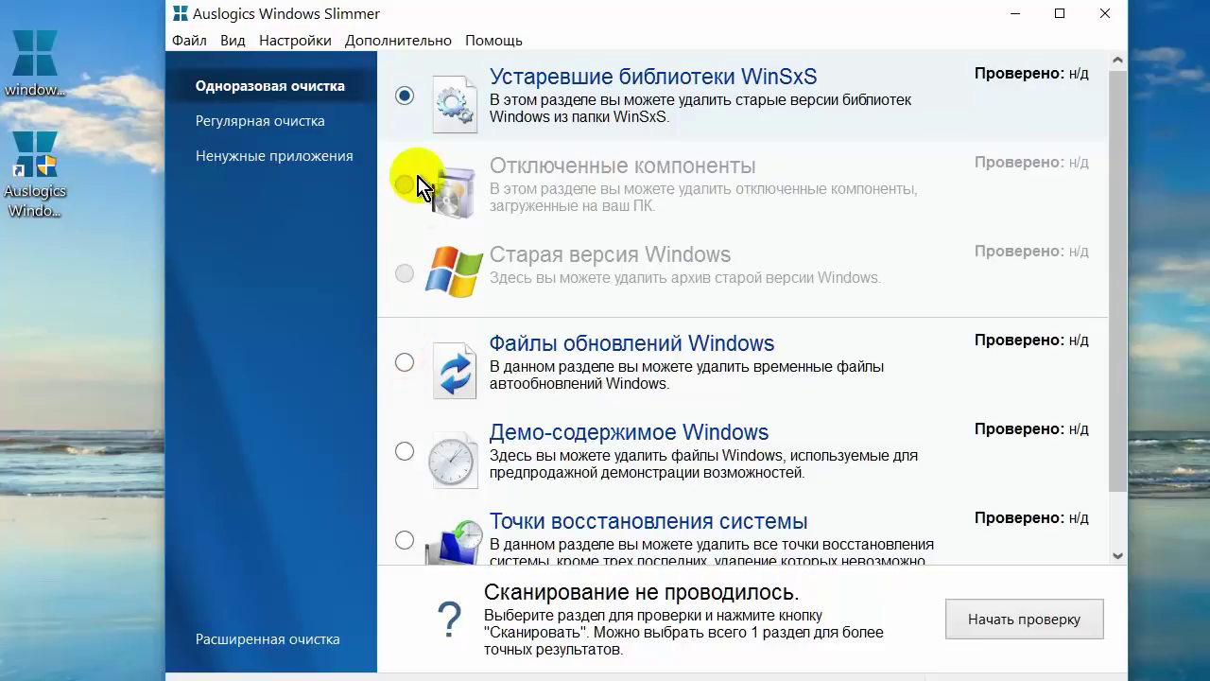
click(404, 452)
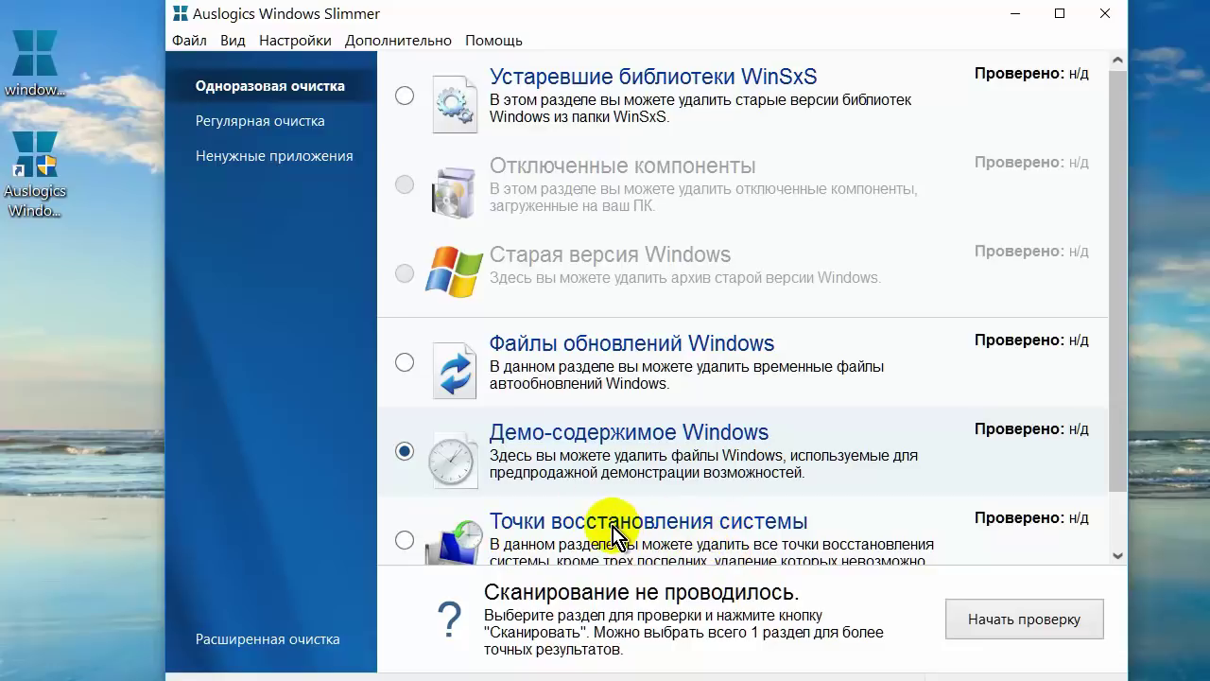
scroll(1122, 330, down, 1)
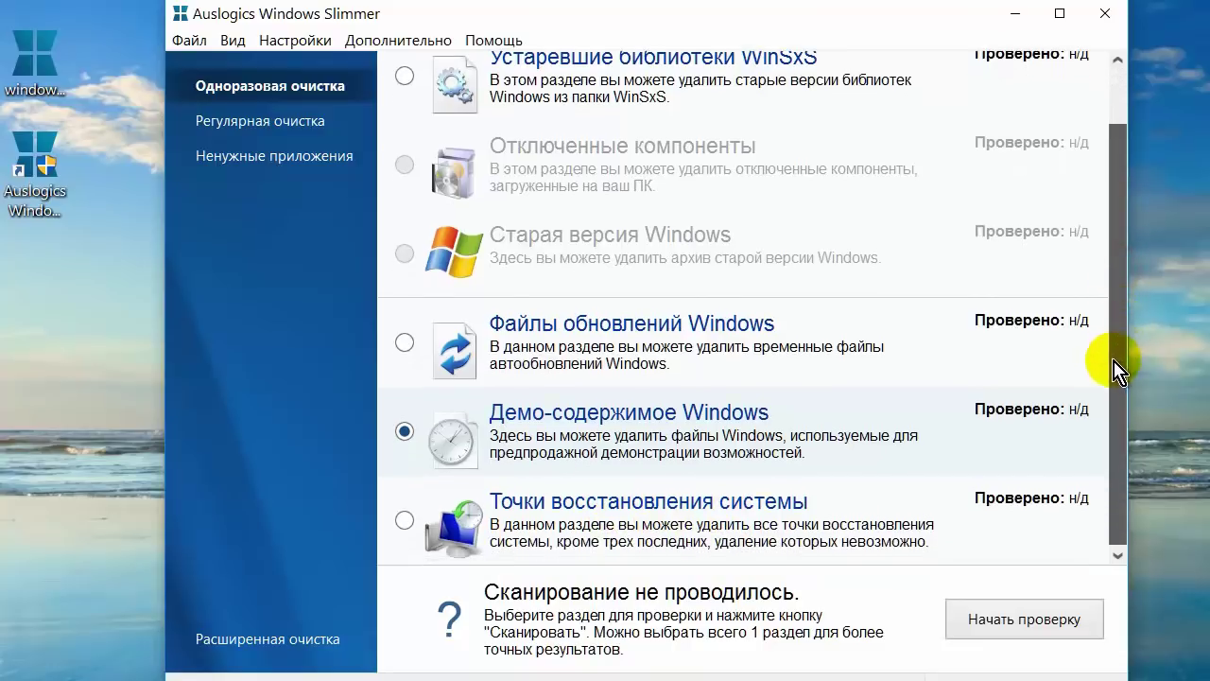
scroll(1111, 293, up, 1)
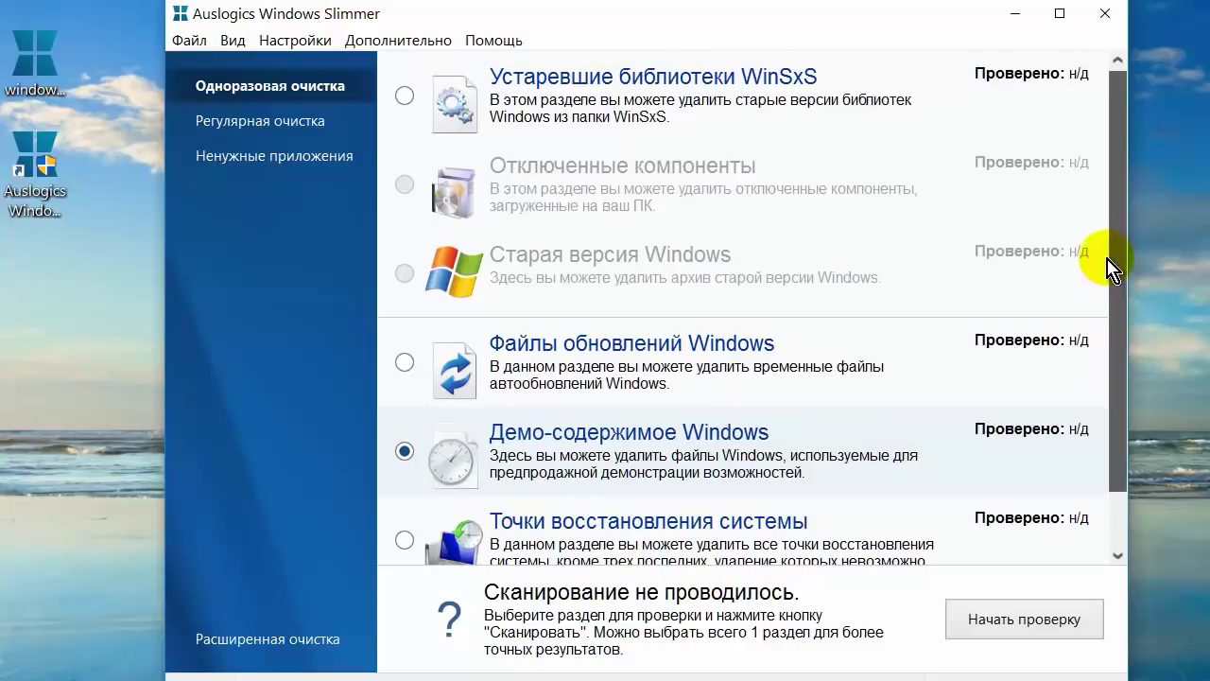
Scan the obsolete WinSxS libraries section (Устаревшие библиотеки WinSxS) of the one-time cleanup
click(403, 97)
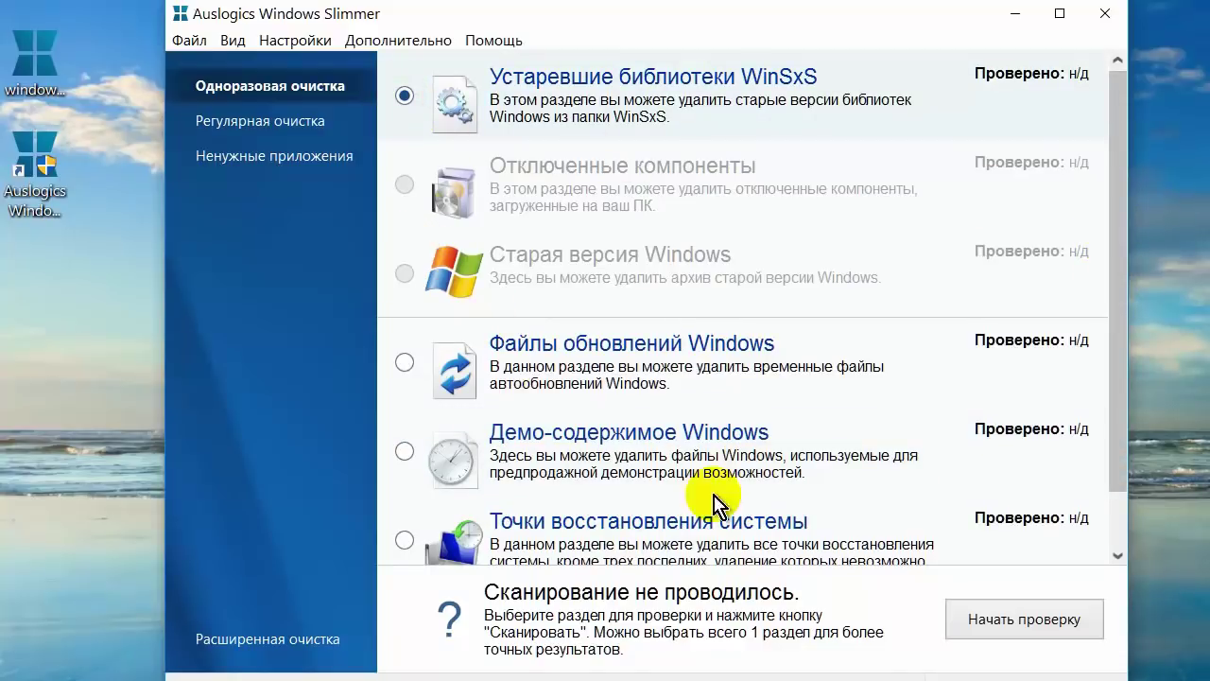
click(1026, 622)
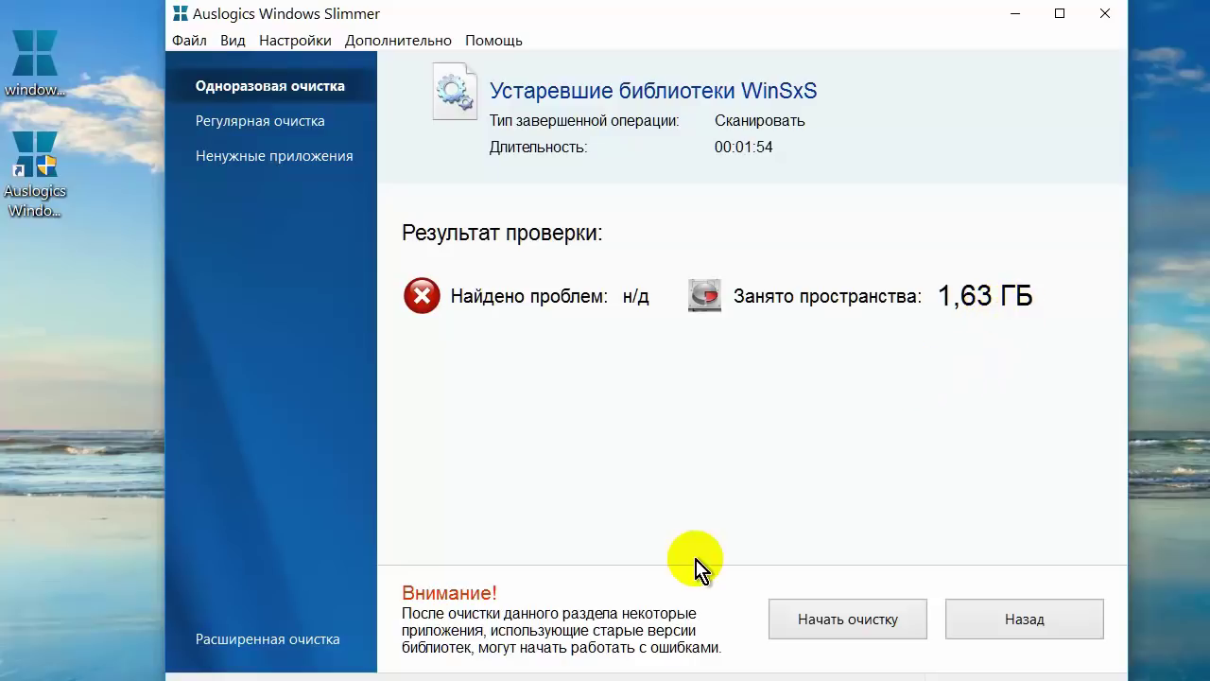
Clean up the scanned obsolete WinSxS libraries (Устаревшие библиотеки WinSxS)
click(858, 629)
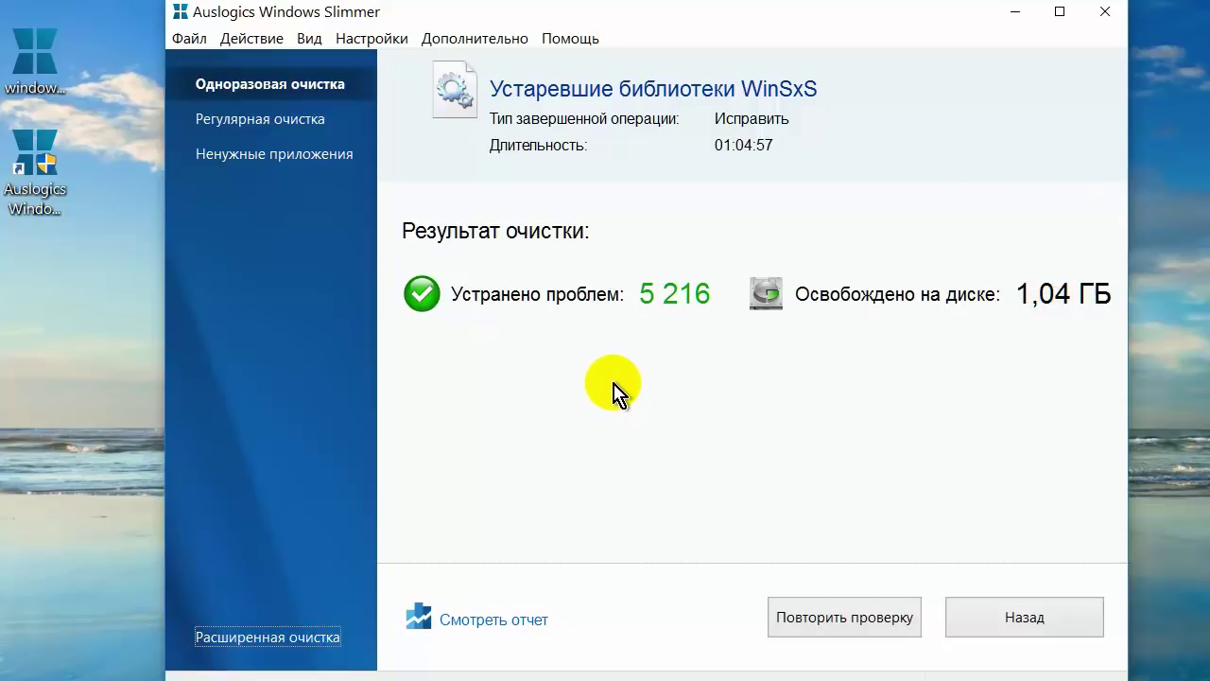
Scan all checked categories of the regular cleanup (Регулярная очистка) and clean up the detected items
click(263, 126)
scroll(1119, 276, down, 1)
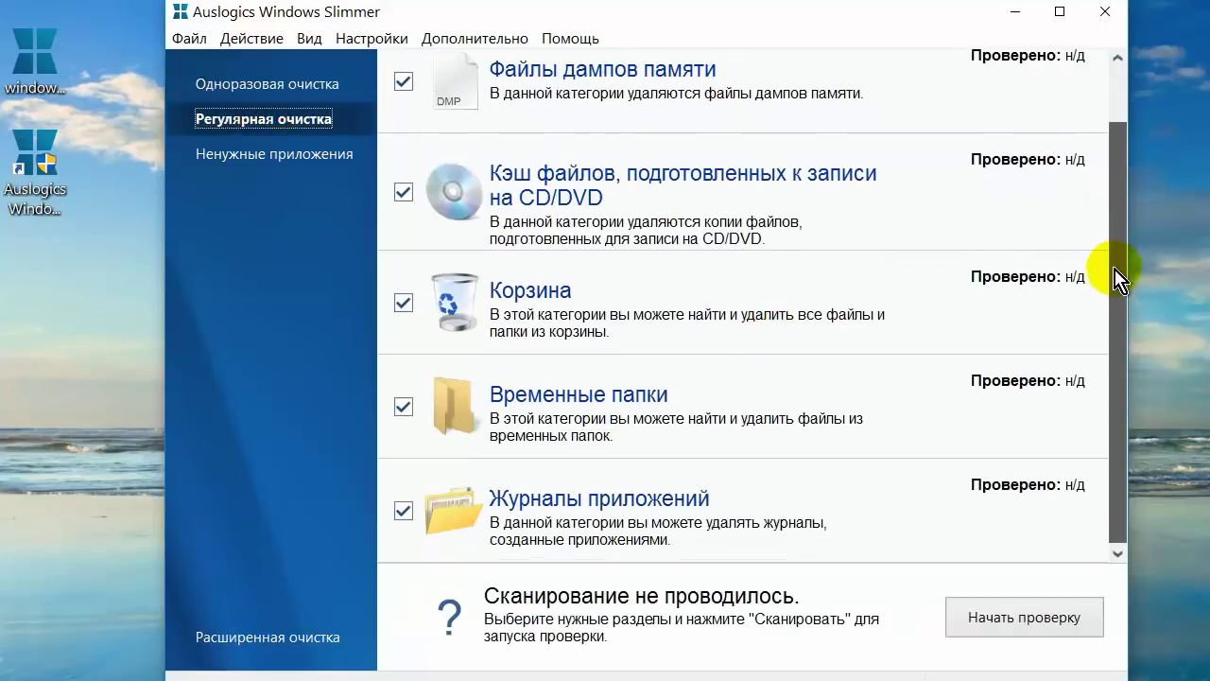
scroll(1121, 256, up, 1)
drag(1123, 246, 1107, 168)
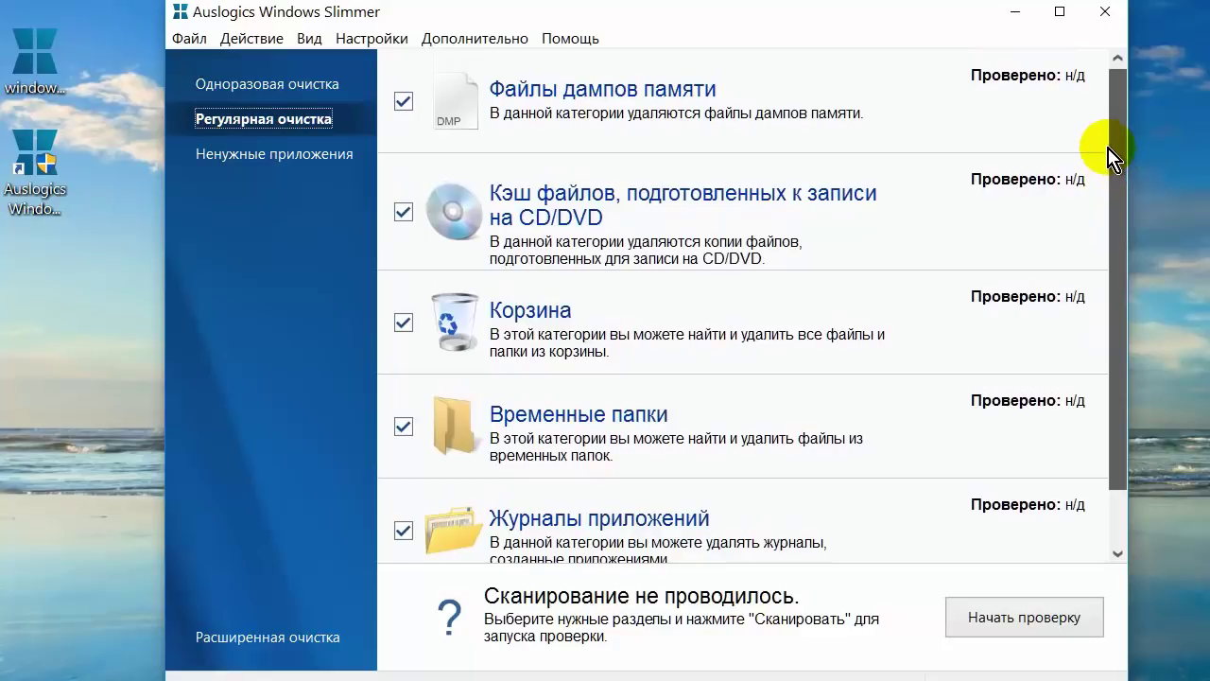
click(1026, 620)
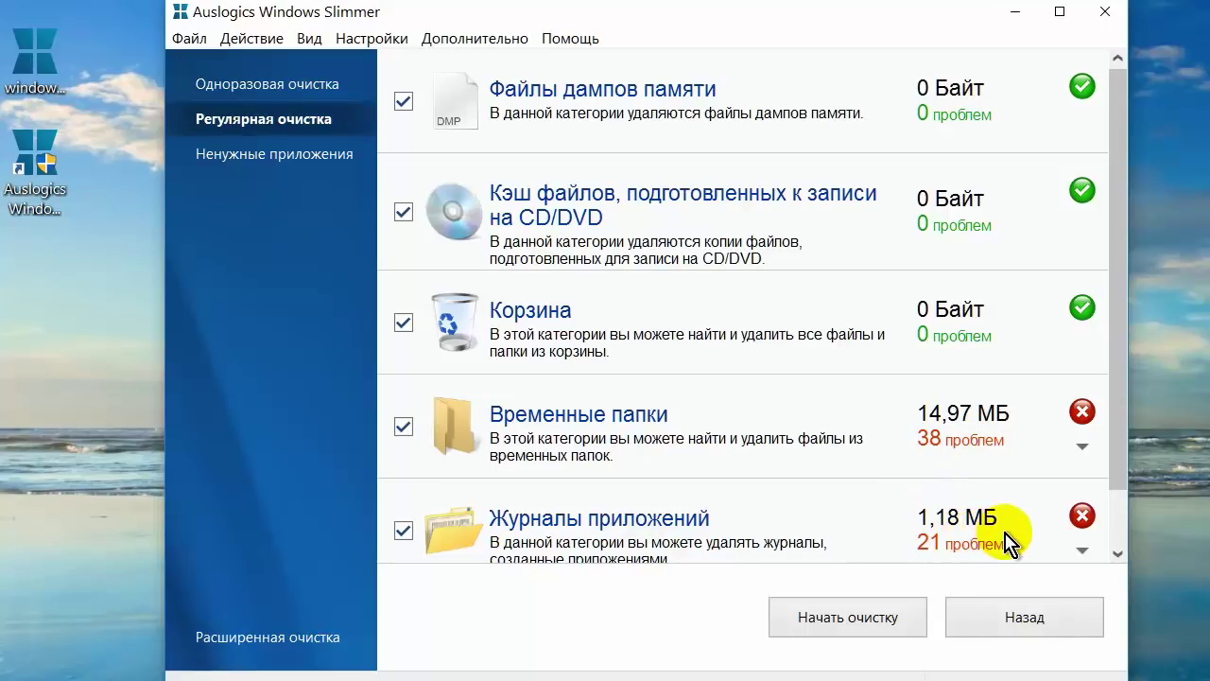
click(865, 624)
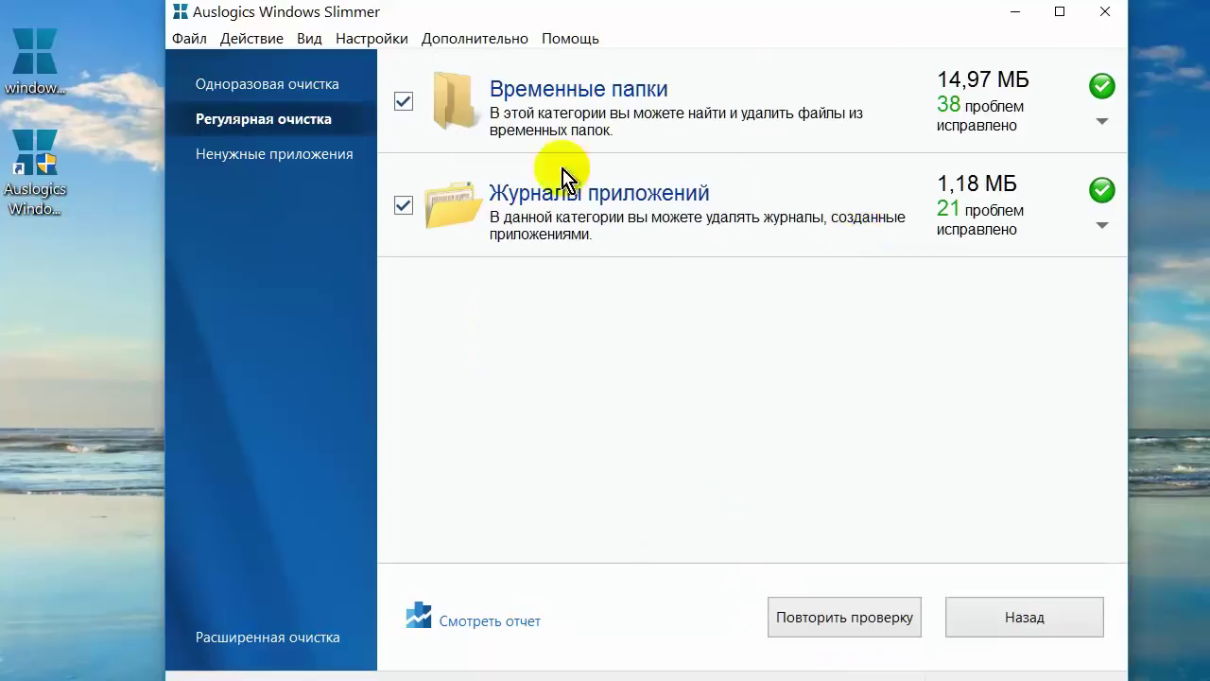
Examine the installed programs and their ratings under unneeded applications (Ненужные приложения), and check the available removal modes
click(238, 157)
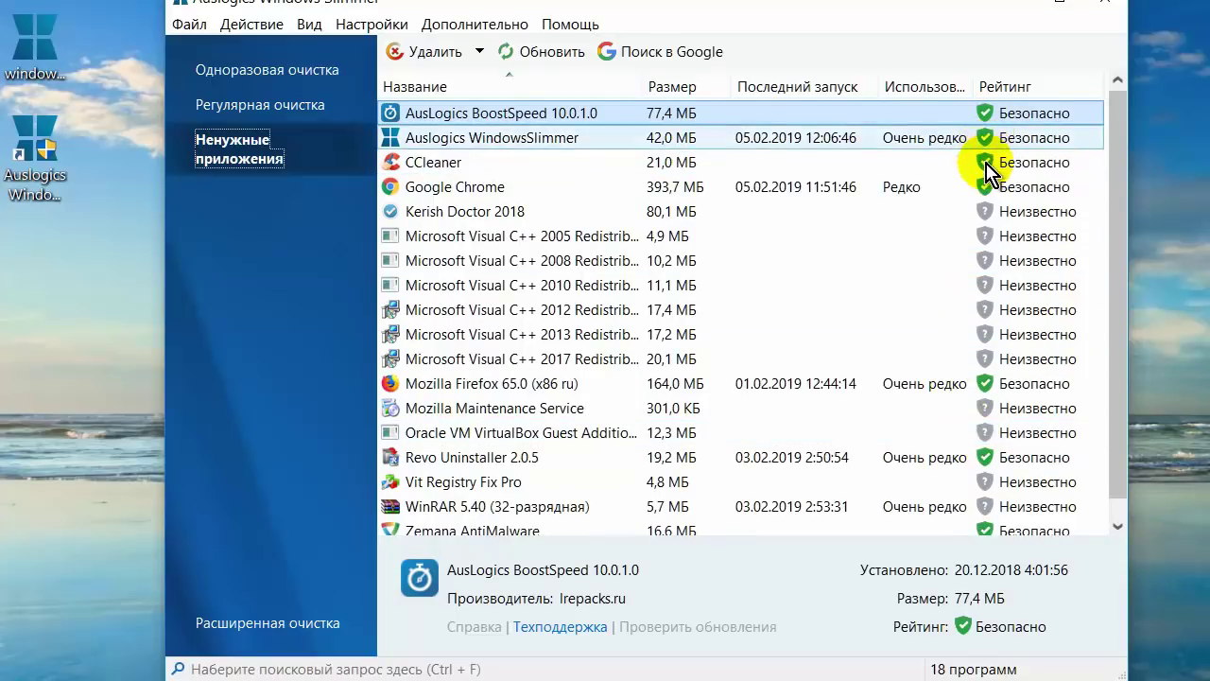
scroll(988, 163, down, 1)
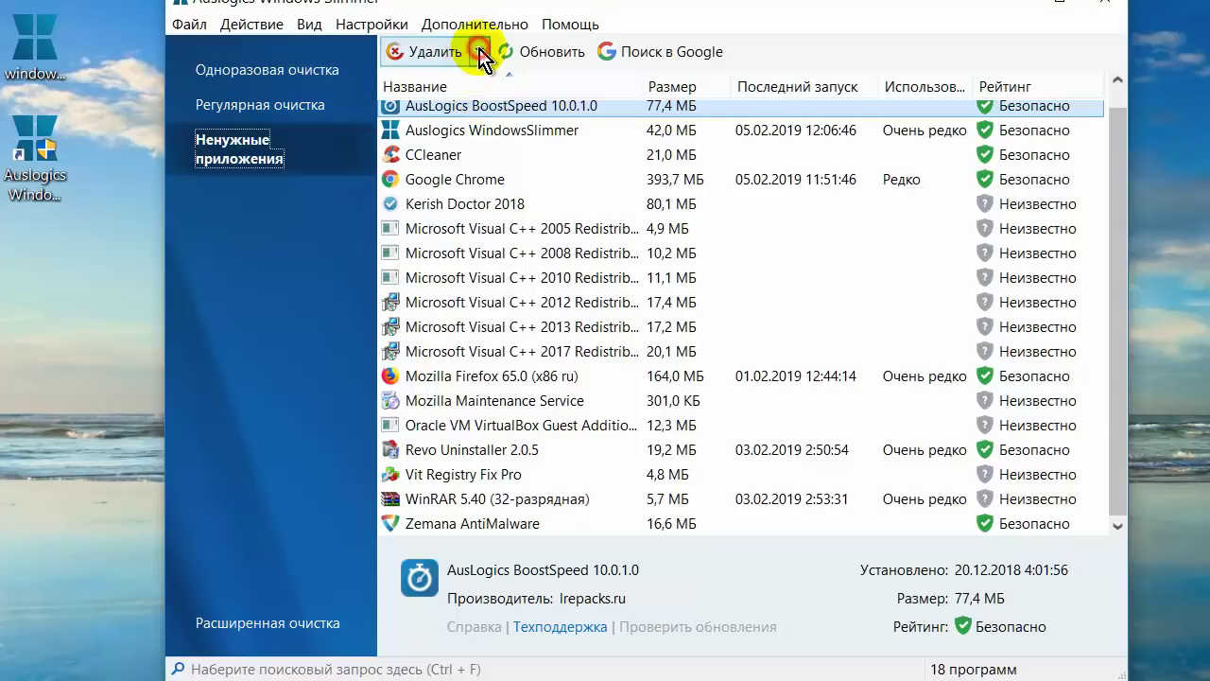
click(481, 53)
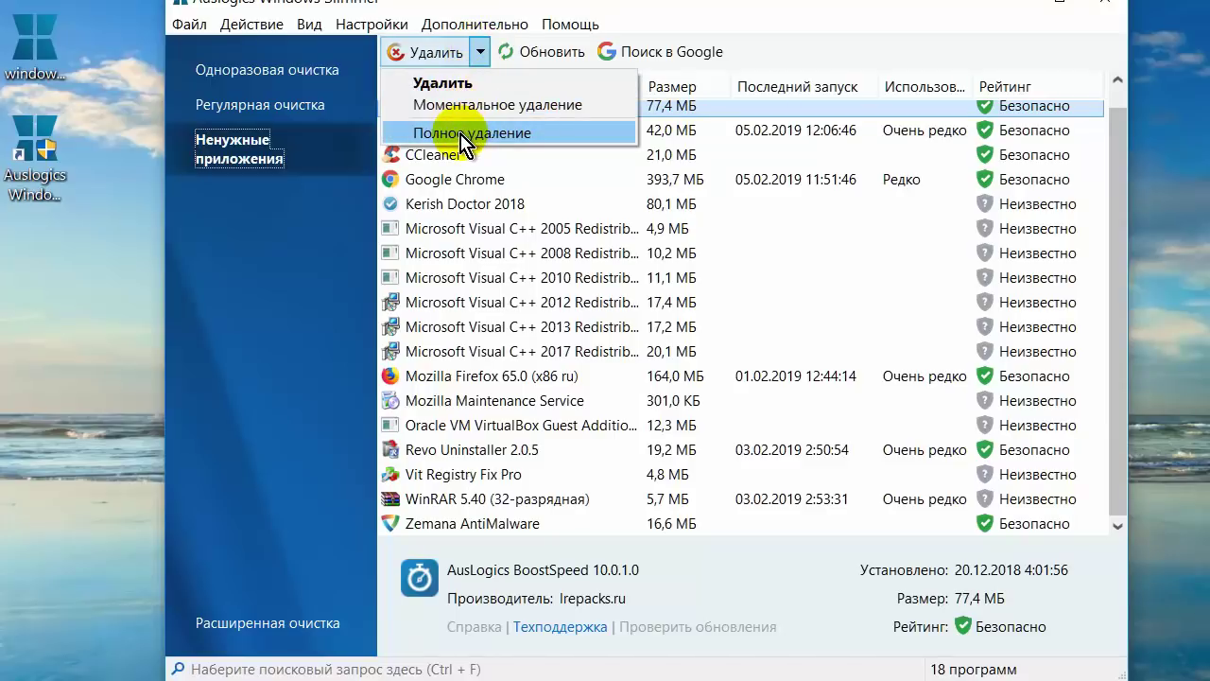
click(554, 106)
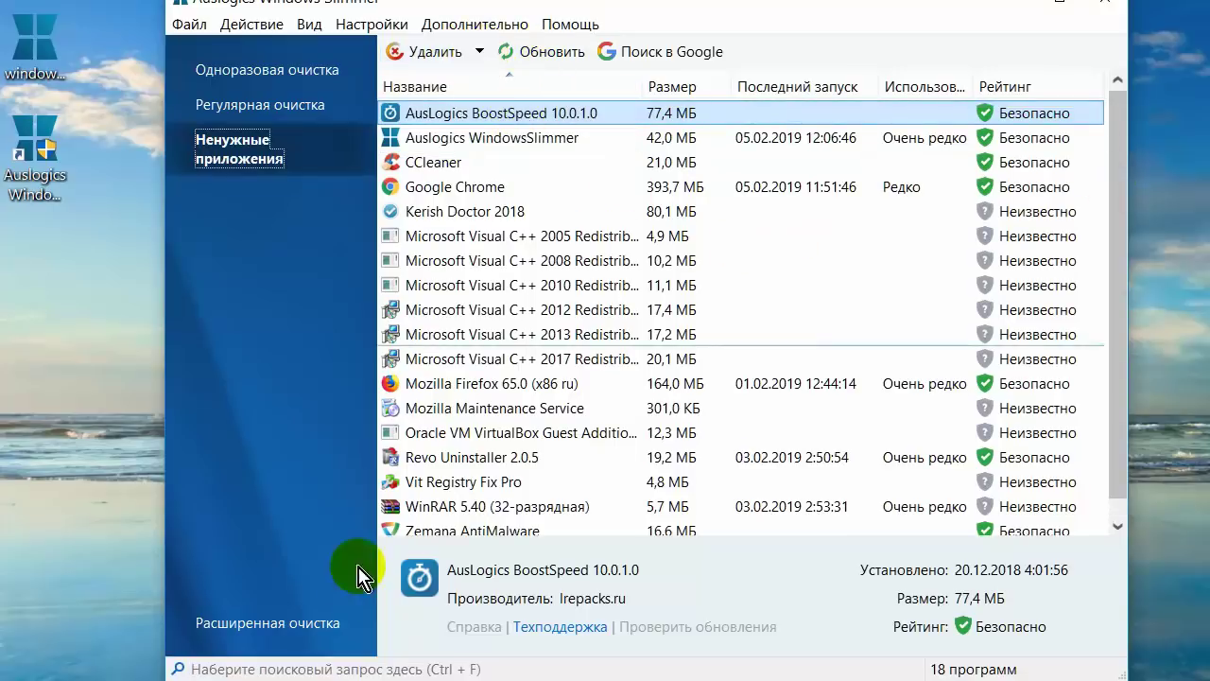
Open the advanced cleanup (Расширенная очистка)
click(270, 628)
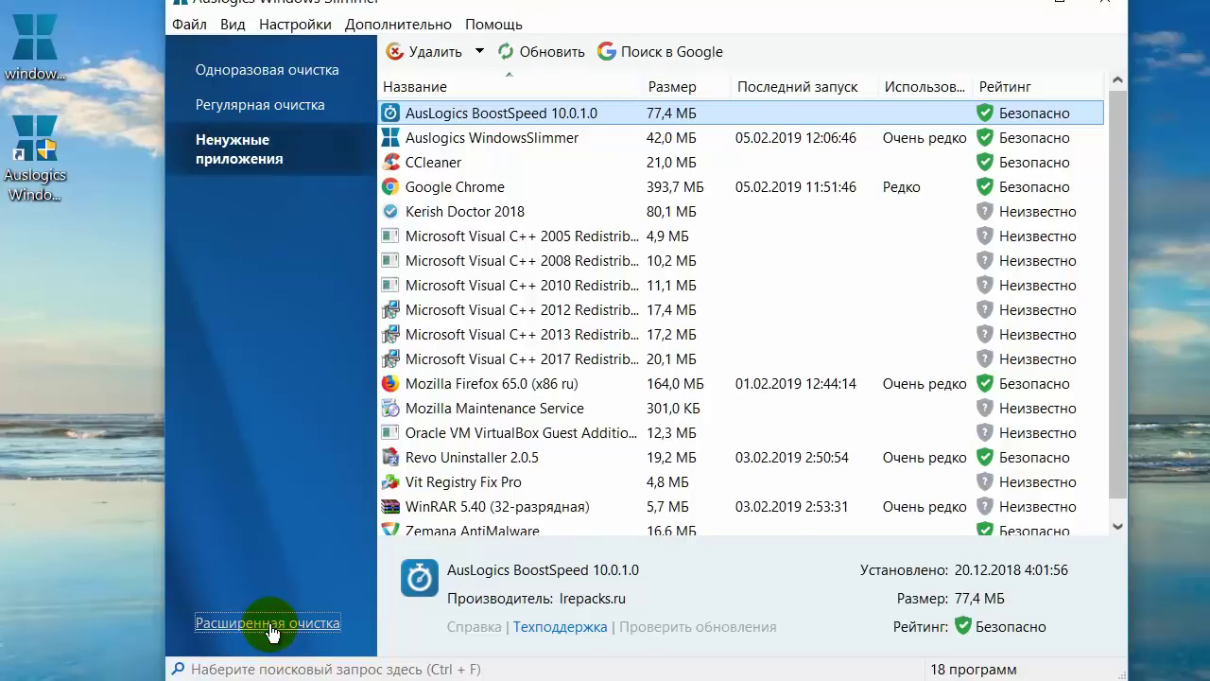